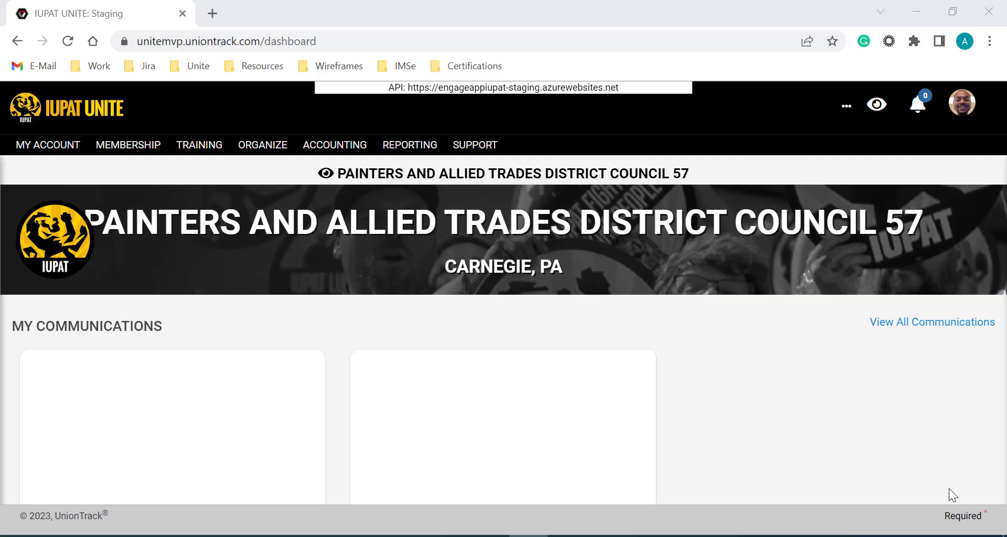
Open the training letter templates list and start adding a new letter template
{"action": "left_click", "coordinate": [122, 143]}
{"action": "left_click", "coordinate": [204, 151]}
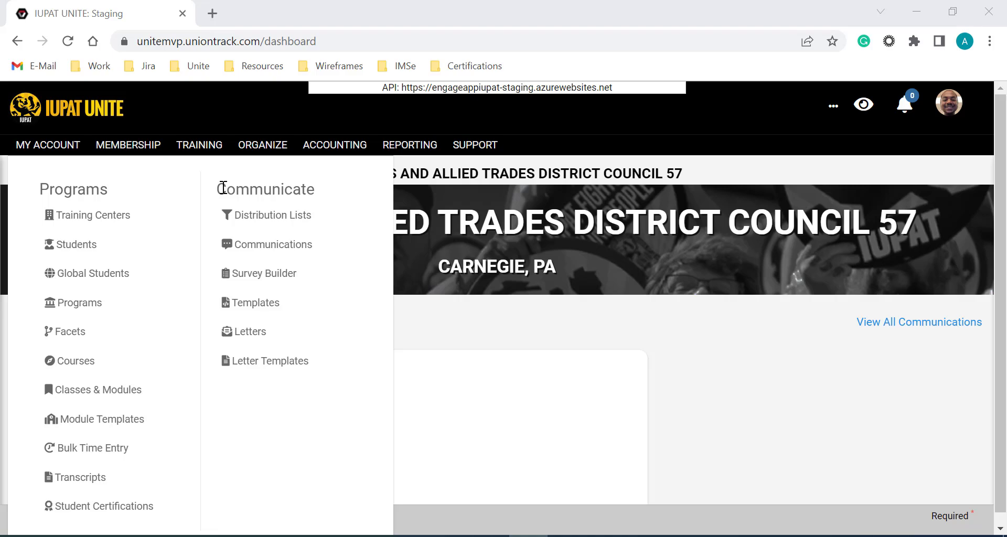
{"action": "left_click", "coordinate": [239, 361]}
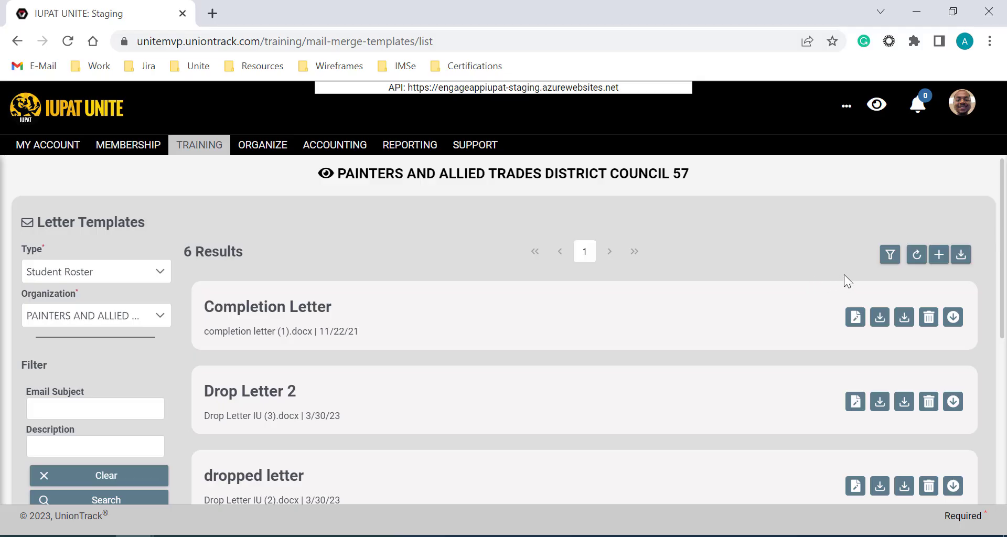
{"action": "left_click", "coordinate": [939, 255]}
{"action": "scroll", "coordinate": [496, 301], "scroll_direction": "down", "scroll_amount": 2}
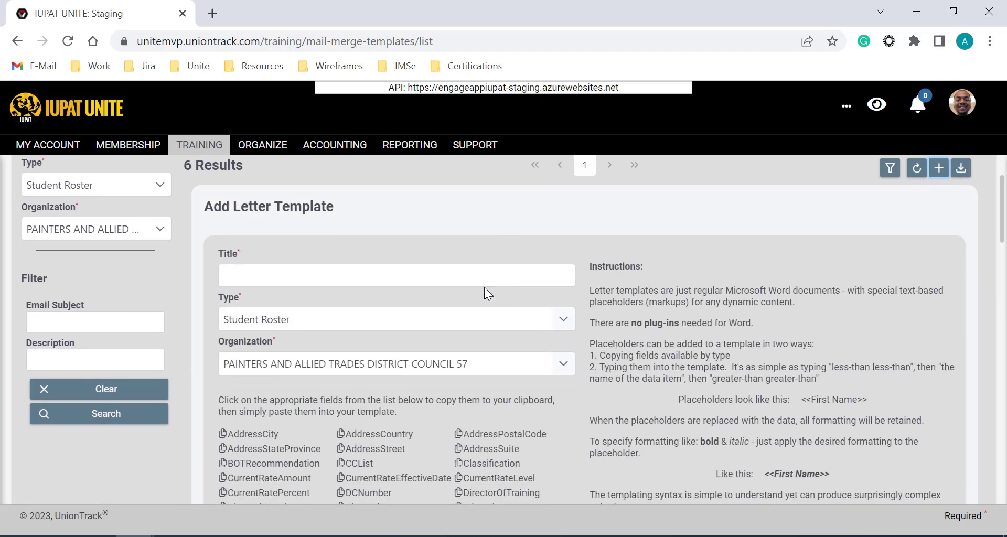
Title the new letter template Tutorial Template
{"action": "left_click", "coordinate": [425, 275]}
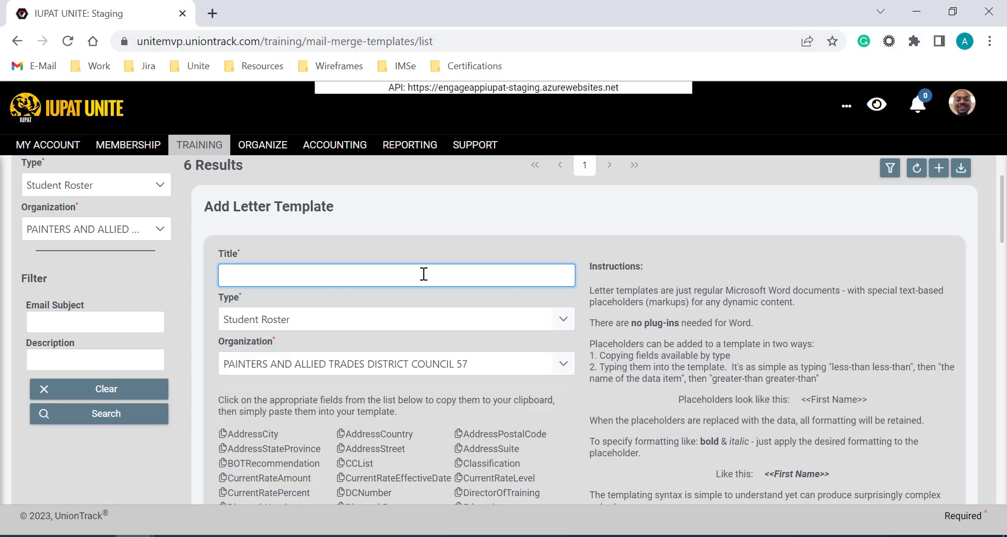
{"action": "type", "text": "Tutorial Templa"}
{"action": "type", "text": "t"}
{"action": "key", "text": "BackSpace"}
{"action": "type", "text": "Template"}
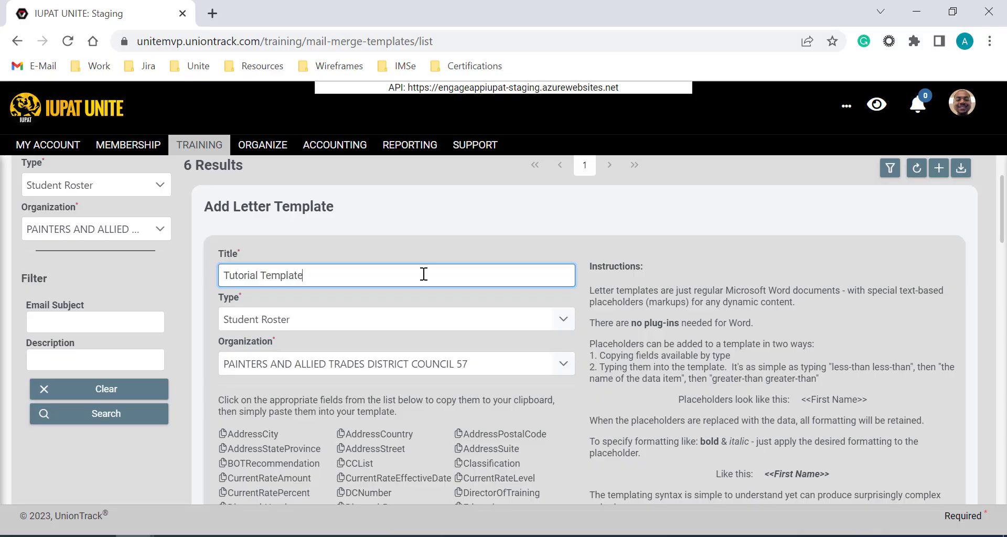
{"action": "scroll", "coordinate": [320, 317], "scroll_direction": "down", "scroll_amount": 1}
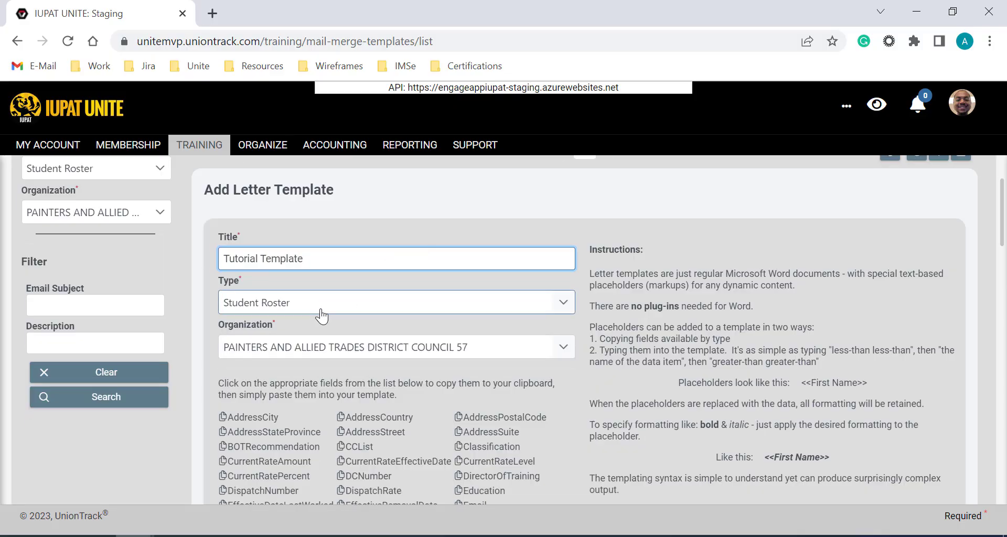
Review the organization choices, the placeholder instructions and the copyable fields for the Student Roster template type
{"action": "left_click", "coordinate": [265, 351]}
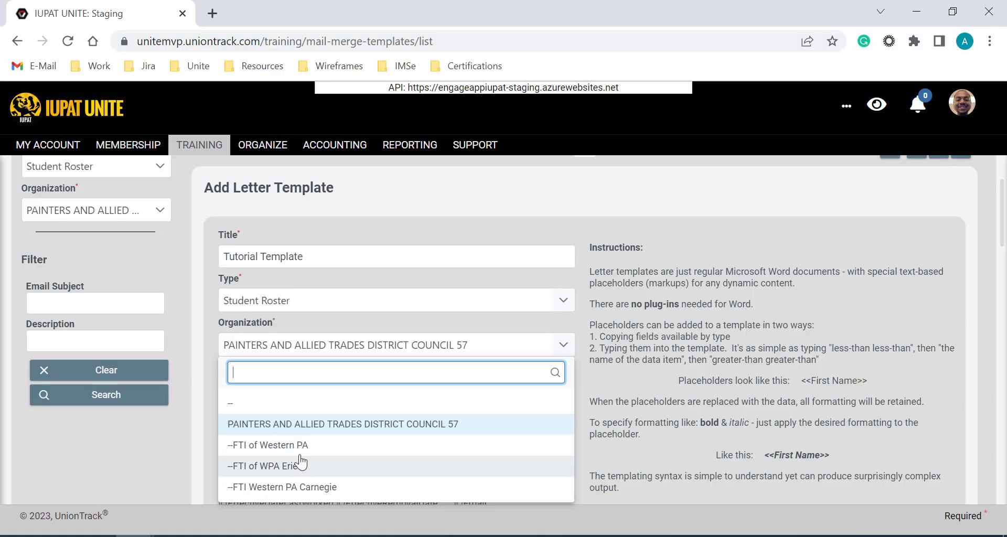
{"action": "left_click", "coordinate": [156, 436]}
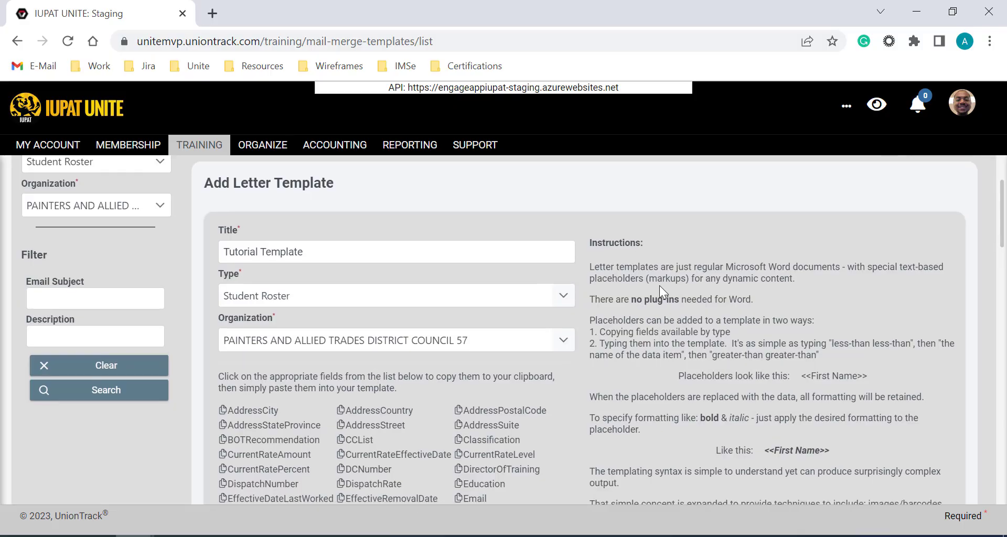
{"action": "scroll", "coordinate": [659, 285], "scroll_direction": "down", "scroll_amount": 2}
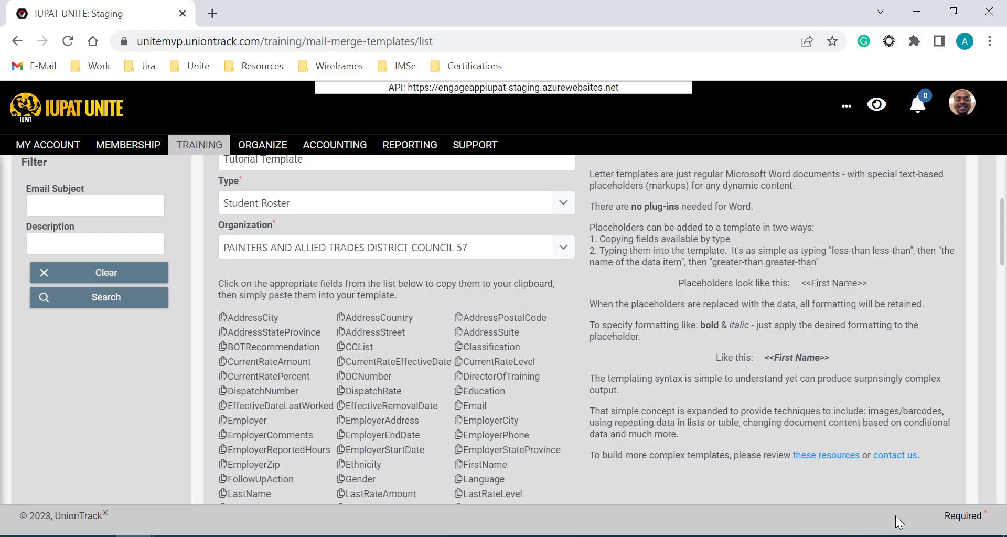
{"action": "scroll", "coordinate": [791, 366], "scroll_direction": "up", "scroll_amount": 2}
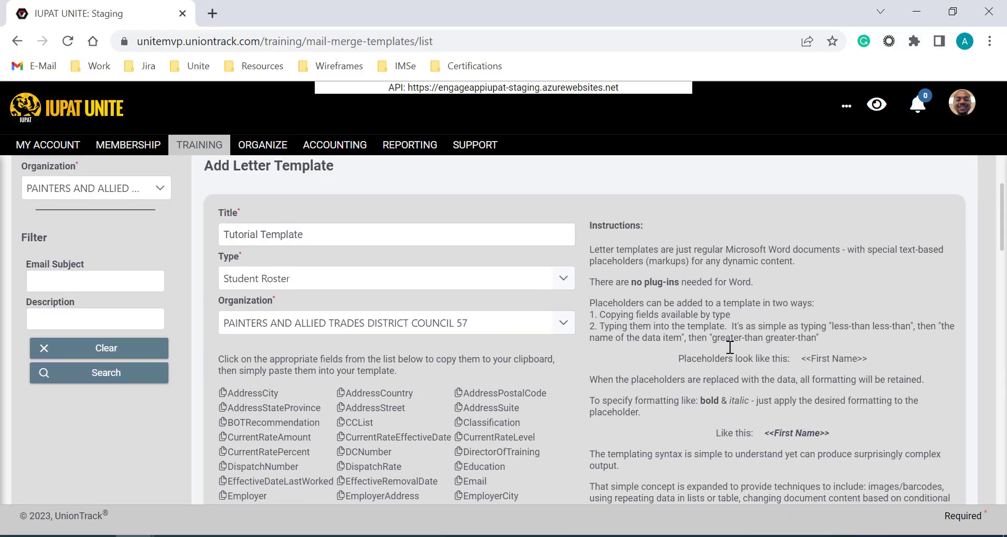
{"action": "scroll", "coordinate": [348, 349], "scroll_direction": "down", "scroll_amount": 3}
{"action": "scroll", "coordinate": [348, 348], "scroll_direction": "down", "scroll_amount": 2}
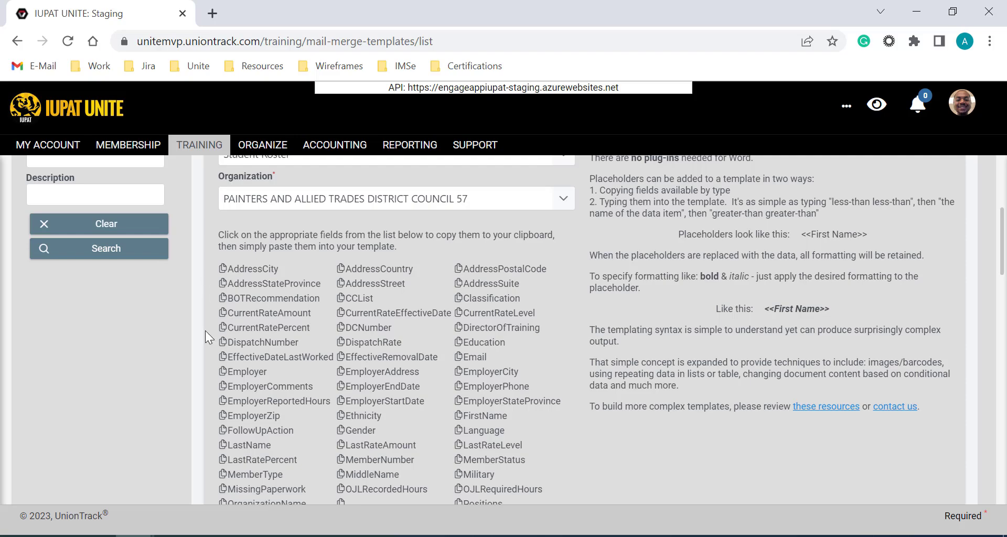
{"action": "scroll", "coordinate": [178, 334], "scroll_direction": "down", "scroll_amount": 1}
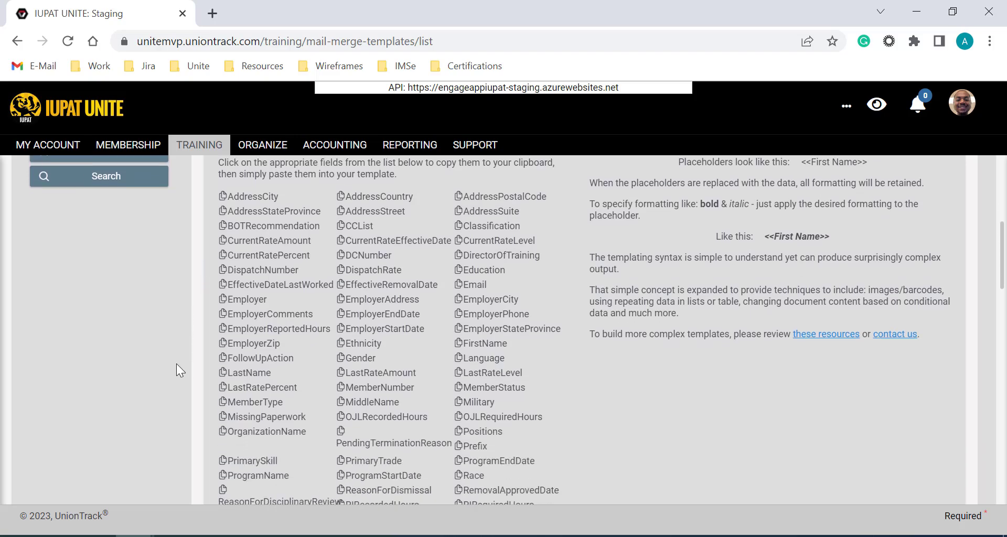
Switch to the DC 57 Raise Memo (1) document in Word and delete the line with <<Employer>> and <<DispatchNumber>> above the date
{"action": "mouse_move", "coordinate": [253, 536]}
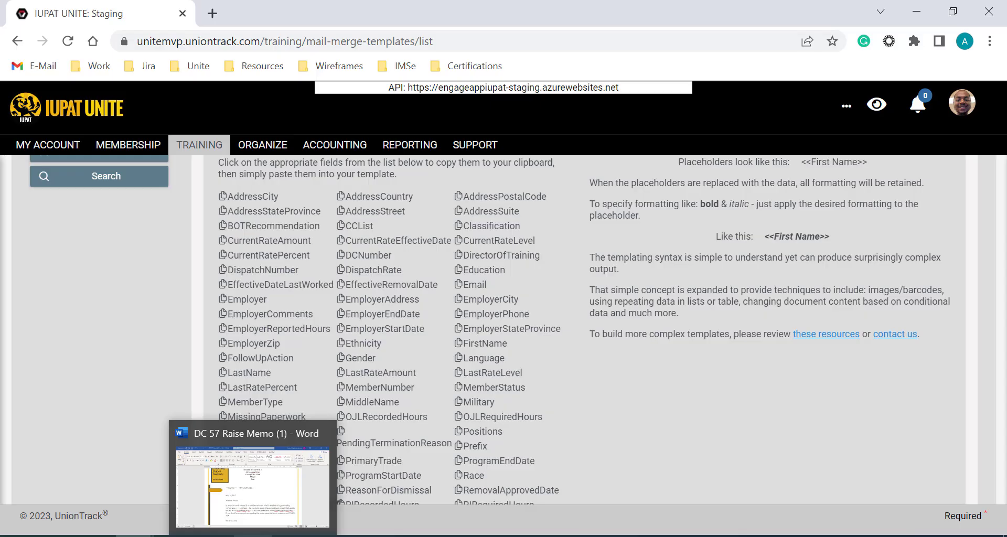
{"action": "left_click", "coordinate": [252, 535]}
{"action": "scroll", "coordinate": [560, 366], "scroll_direction": "up", "scroll_amount": 2}
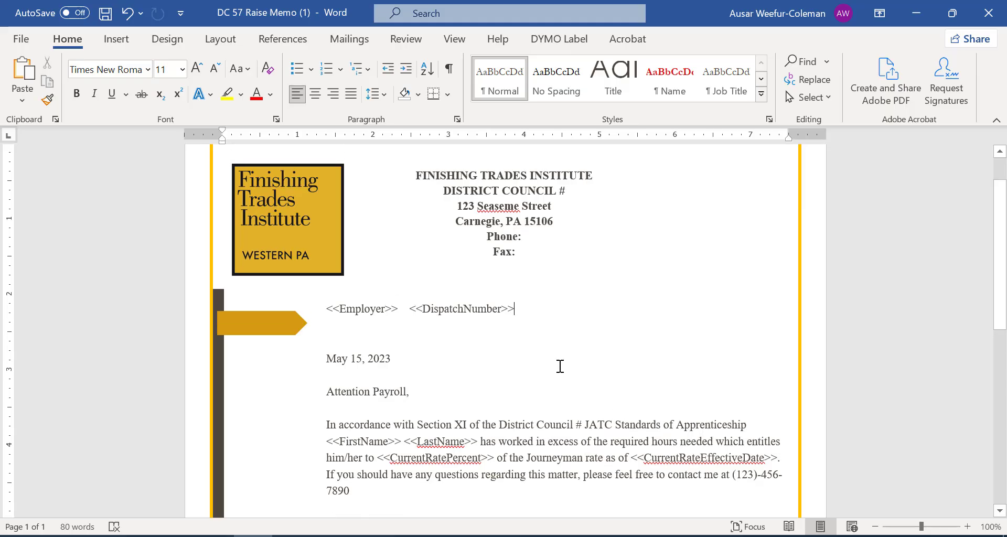
{"action": "scroll", "coordinate": [560, 366], "scroll_direction": "up", "scroll_amount": 1}
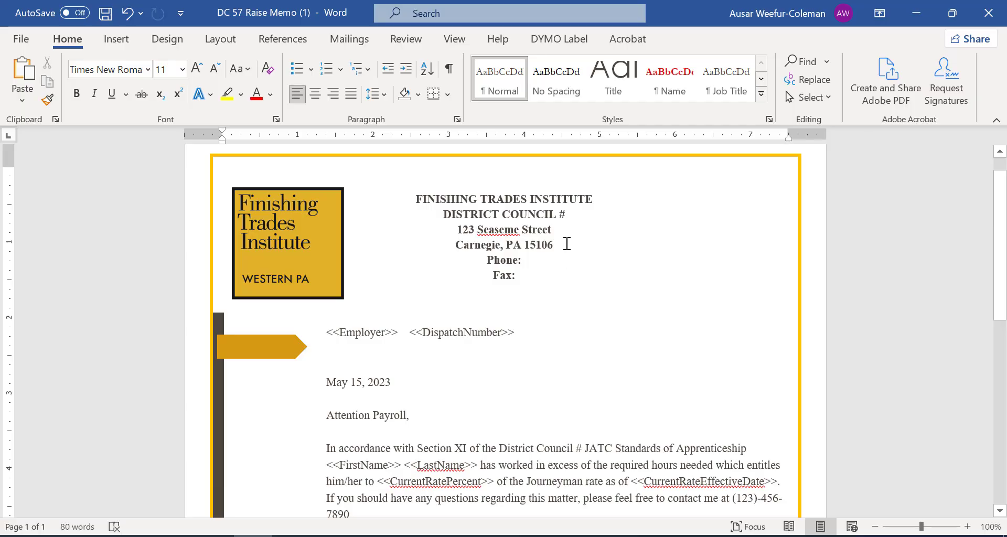
{"action": "scroll", "coordinate": [524, 282], "scroll_direction": "down", "scroll_amount": 3}
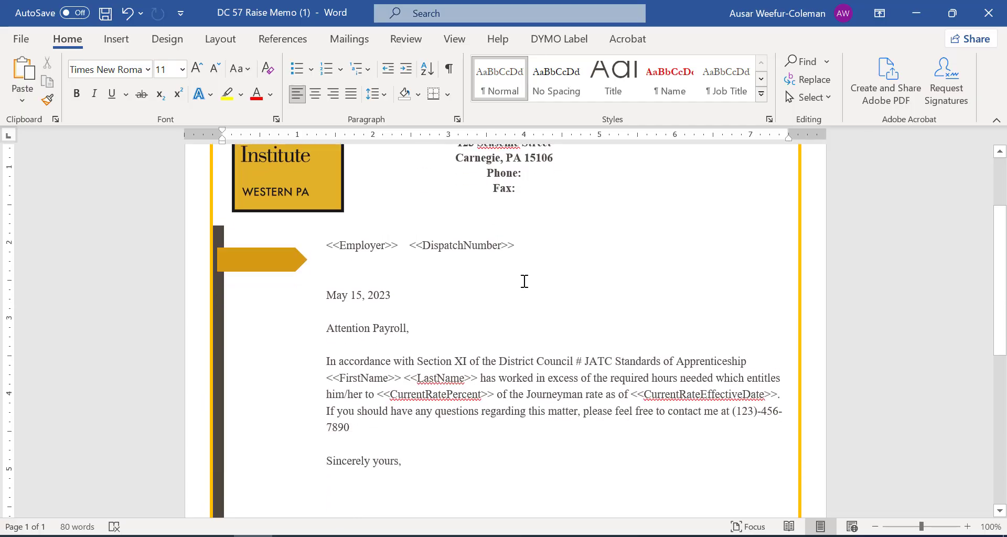
{"action": "scroll", "coordinate": [524, 281], "scroll_direction": "up", "scroll_amount": 1}
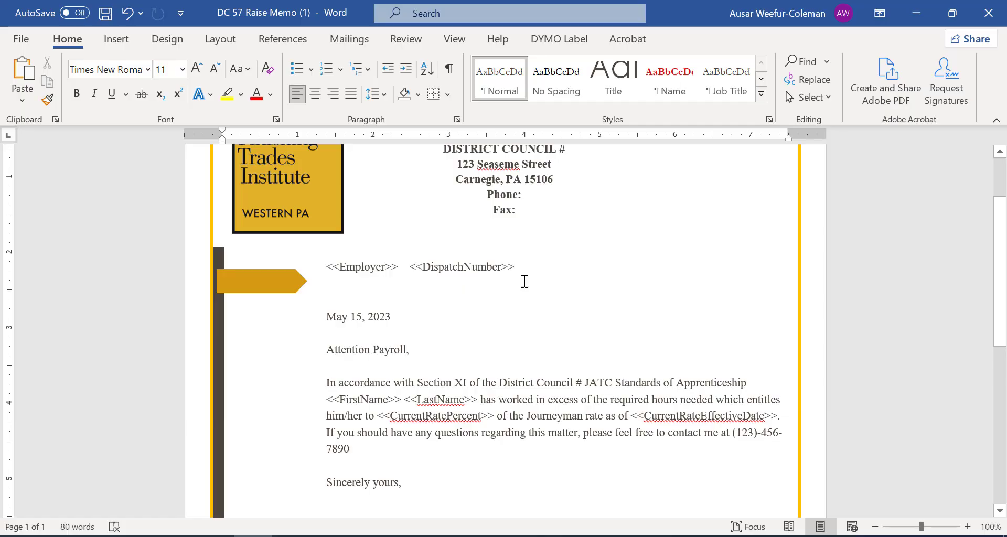
{"action": "left_click_drag", "start_coordinate": [521, 269], "coordinate": [326, 266]}
{"action": "key", "text": "Delete"}
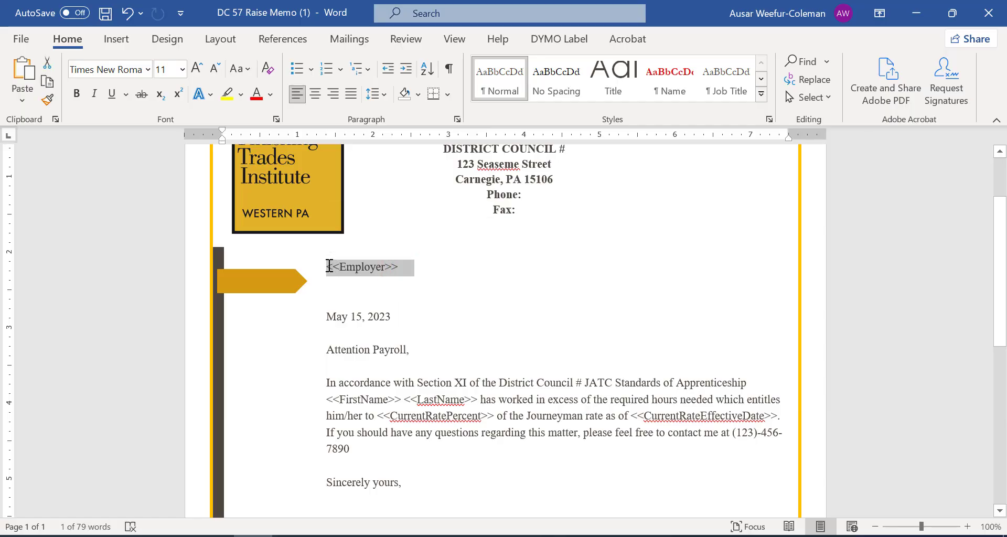
{"action": "key", "text": "Delete"}
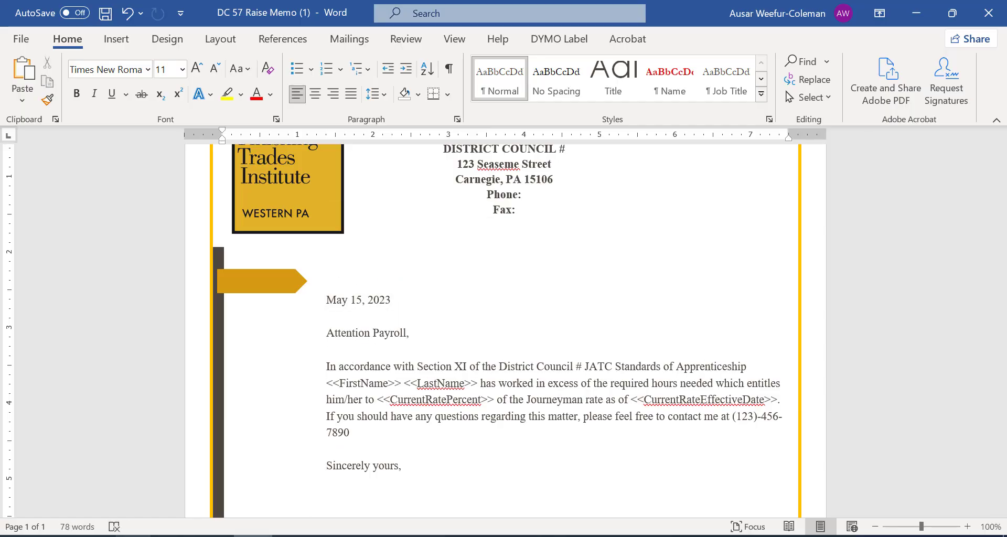
Copy the Employer field from the template page's field list and paste it above the date in the Word letter
{"action": "mouse_move", "coordinate": [129, 535]}
{"action": "left_click", "coordinate": [254, 492]}
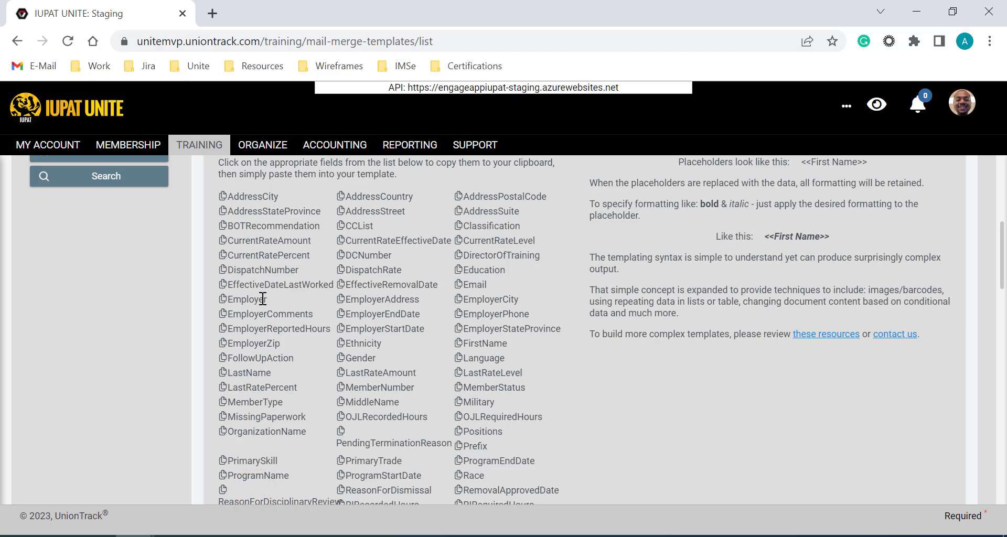
{"action": "left_click", "coordinate": [223, 302]}
{"action": "left_click", "coordinate": [246, 532]}
{"action": "key", "text": "ctrl+y"}
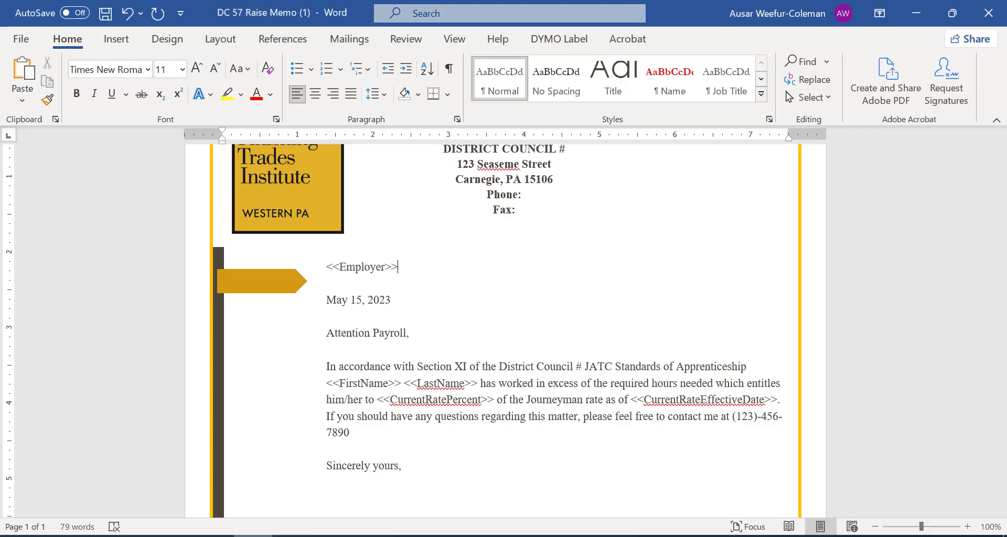
Check the formatting instructions on the template page, and make <<Employer>> bold, italic and underlined in the letter
{"action": "key", "text": "alt+Tab"}
{"action": "scroll", "coordinate": [624, 422], "scroll_direction": "up", "scroll_amount": 2}
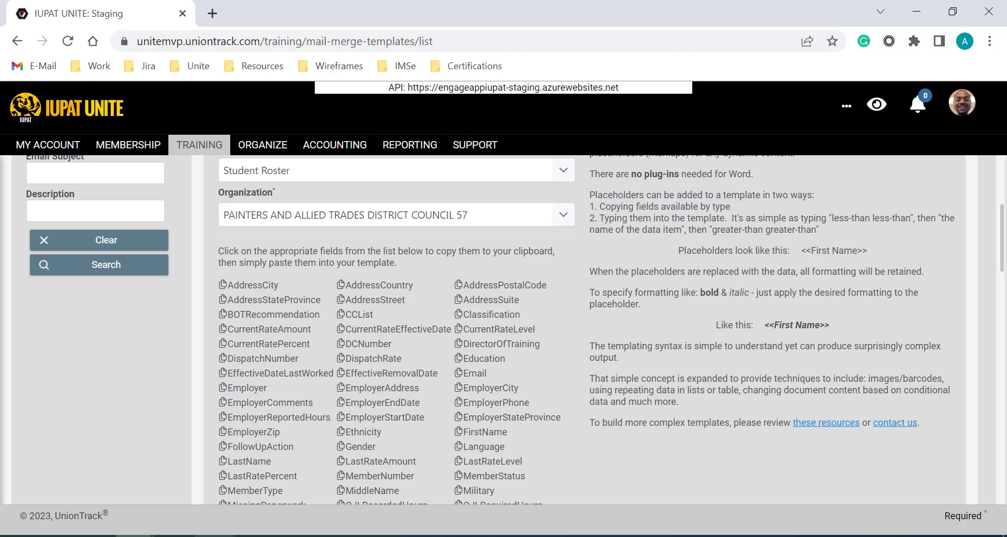
{"action": "left_click", "coordinate": [249, 536]}
{"action": "left_click_drag", "start_coordinate": [410, 265], "coordinate": [323, 266]}
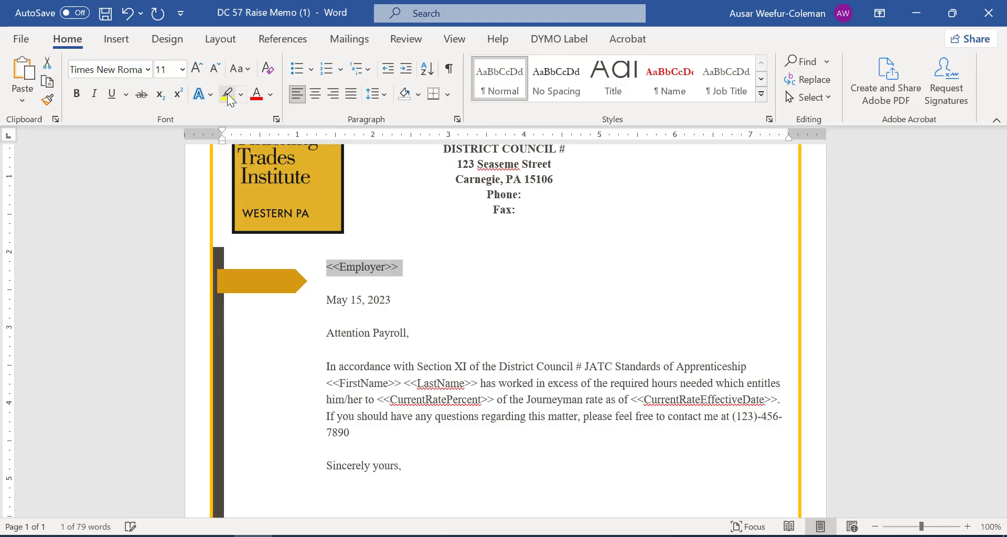
{"action": "key", "text": "ctrl+i"}
{"action": "key", "text": "ctrl+b"}
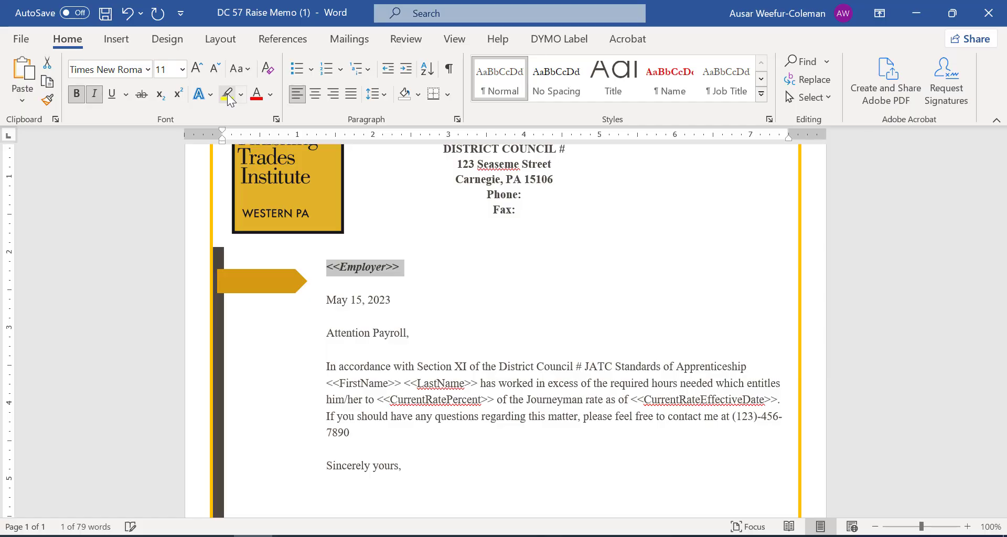
{"action": "key", "text": "ctrl+u"}
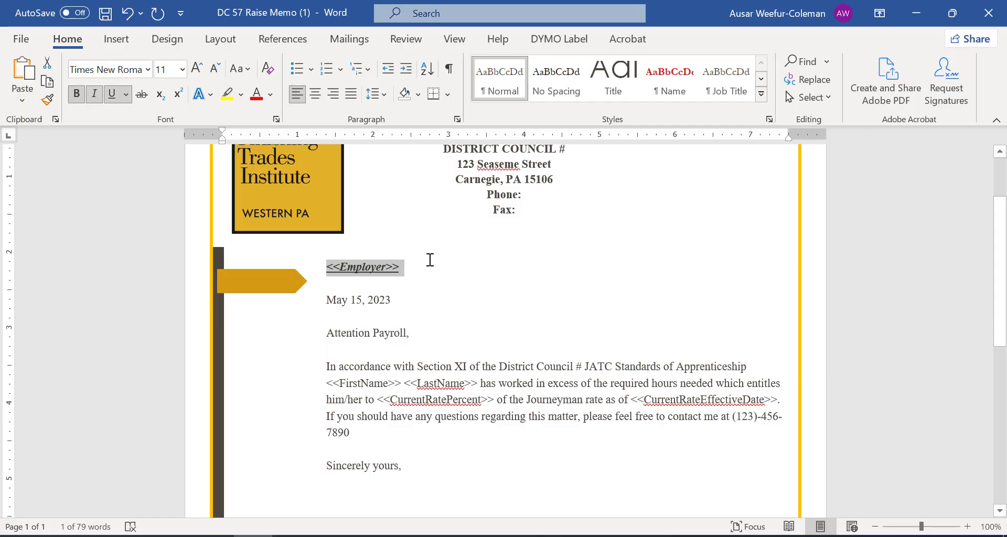
{"action": "left_click", "coordinate": [430, 260]}
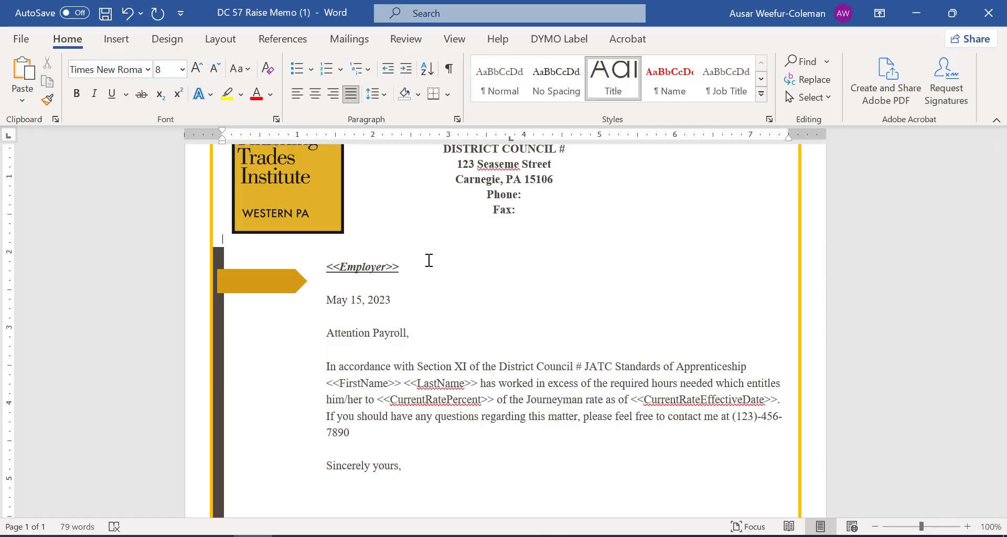
Remove the italic formatting from the <<Employer>> placeholder
{"action": "triple_click", "coordinate": [416, 263]}
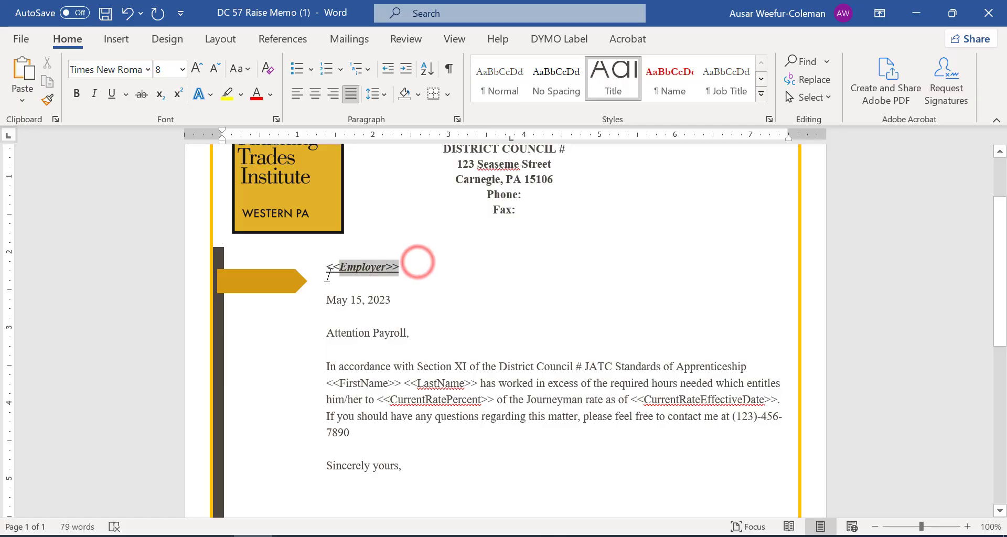
{"action": "left_click", "coordinate": [94, 95]}
{"action": "left_click", "coordinate": [462, 309]}
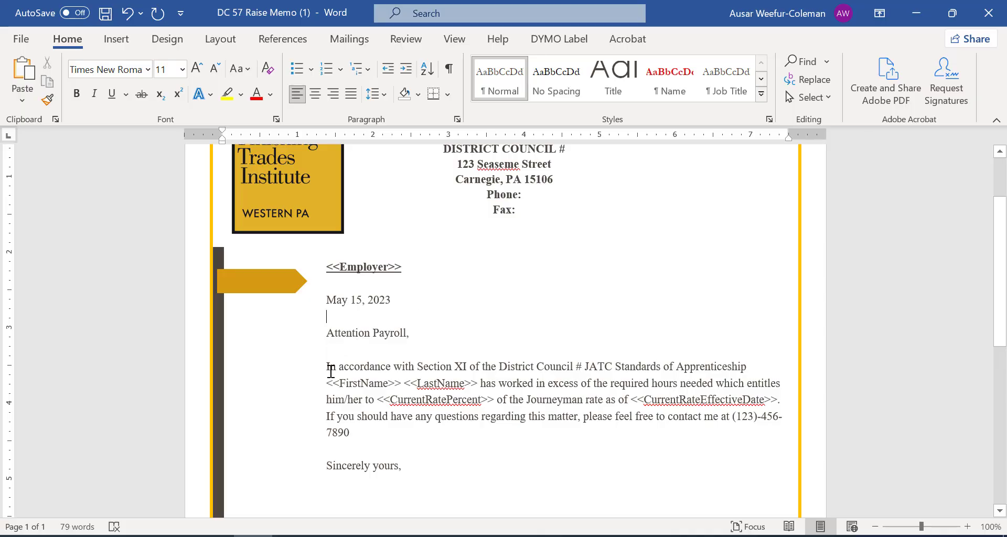
Compare the <<FirstName>> and <<LastName>> placeholders in the letter with the field list on the template page
{"action": "left_click_drag", "start_coordinate": [477, 384], "coordinate": [330, 385]}
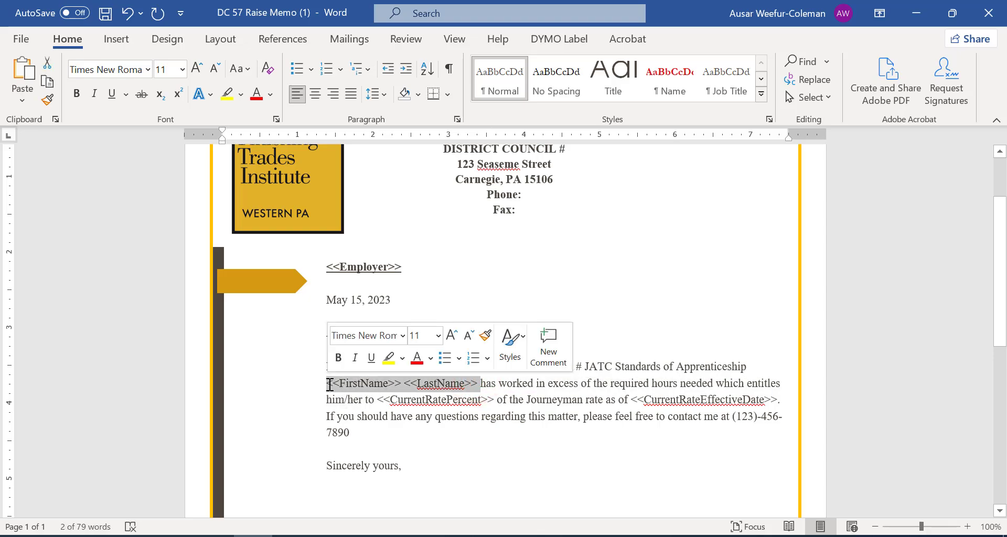
{"action": "key", "text": "alt+Tab"}
{"action": "scroll", "coordinate": [331, 386], "scroll_direction": "down", "scroll_amount": 2}
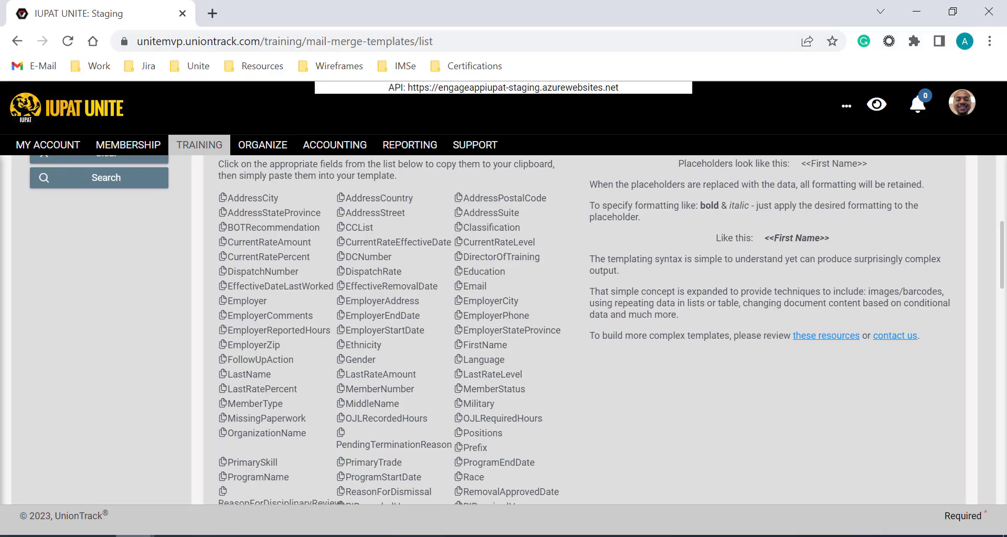
{"action": "scroll", "coordinate": [521, 356], "scroll_direction": "up", "scroll_amount": 1}
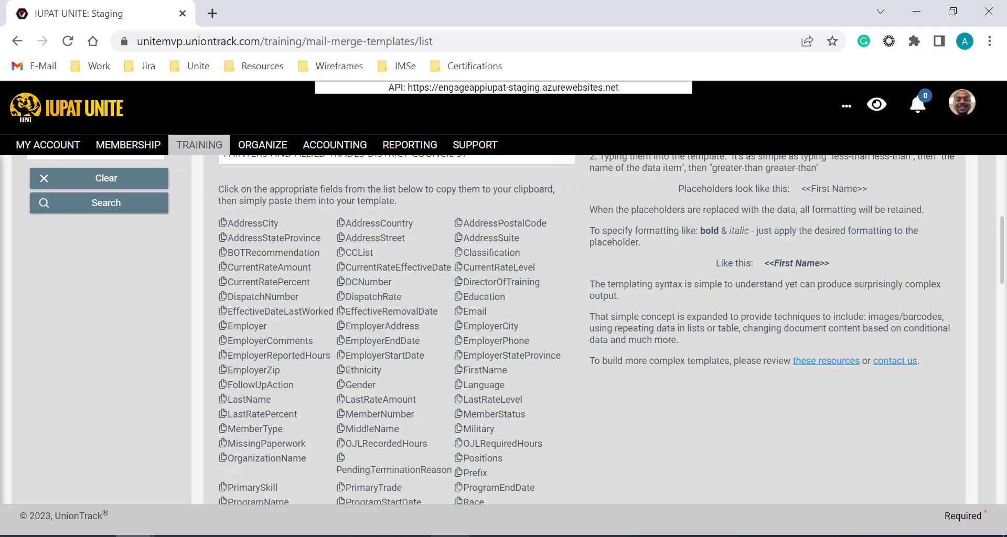
{"action": "left_click", "coordinate": [253, 536]}
Delete the field name and closing brackets of the <<FirstName>> placeholder in the letter's body, keeping its opening <<
{"action": "left_click", "coordinate": [394, 385]}
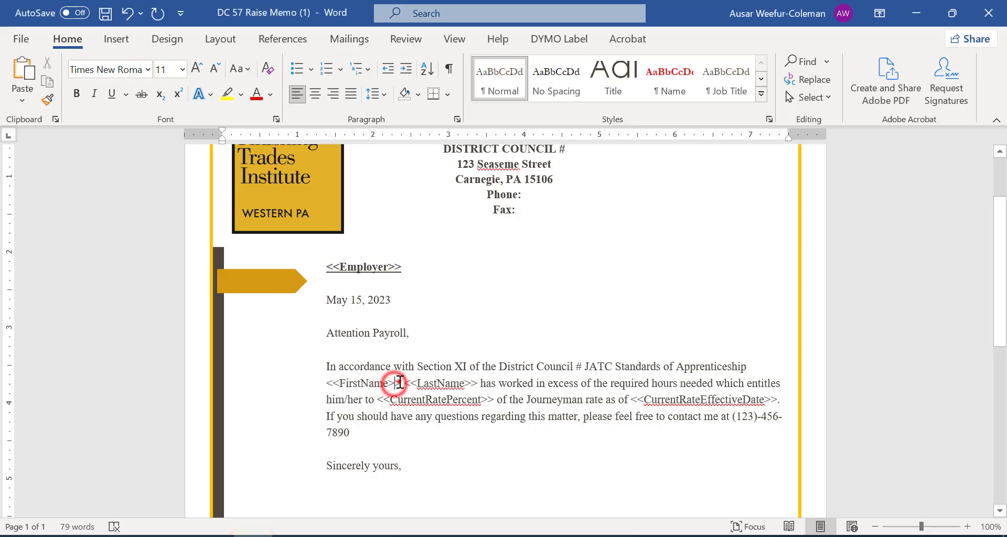
{"action": "left_click", "coordinate": [401, 383]}
{"action": "key", "text": "BackSpace"}
{"action": "key", "text": "BackSpace"}
{"action": "key", "text": "BackSpace"}
{"action": "key", "text": "BackSpace"}
{"action": "key", "text": "BackSpace"}
{"action": "key", "text": "BackSpace"}
{"action": "key", "text": "BackSpace"}
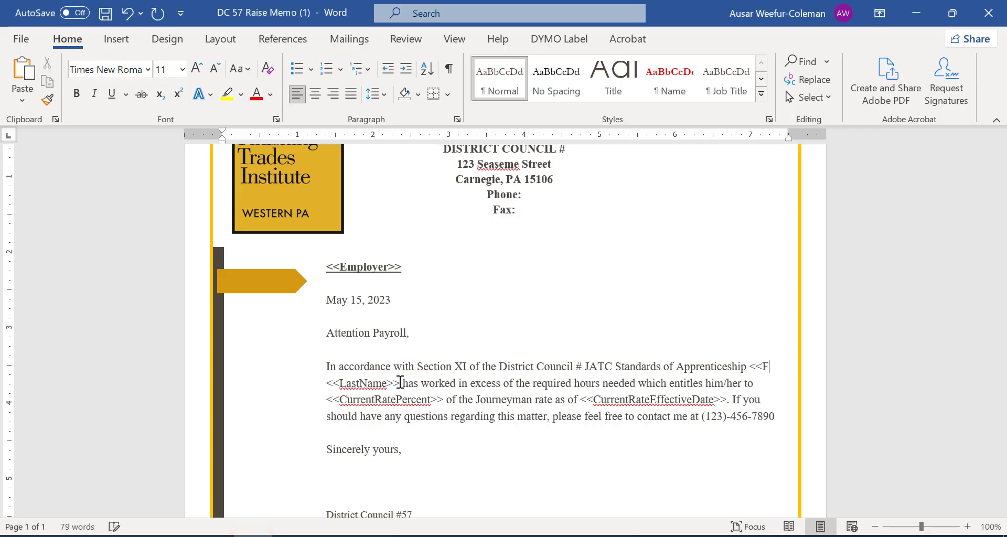
{"action": "left_click", "coordinate": [334, 383]}
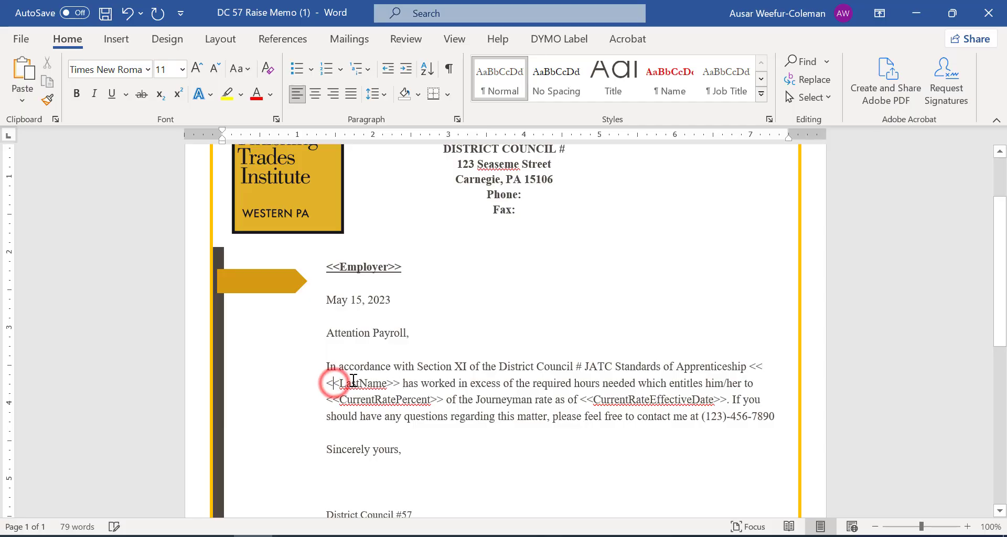
{"action": "key", "text": "ctrl+z"}
{"action": "key", "text": "BackSpace"}
{"action": "key", "text": "BackSpace"}
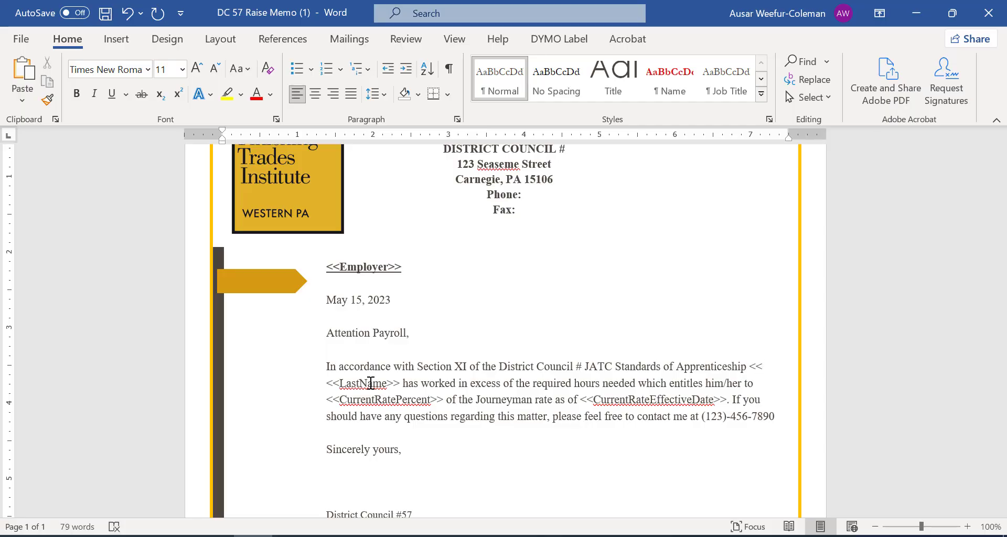
Complete the <<FirstName>> placeholder before <<LastName>> in the letter's body by adding the field name and closing brackets
{"action": "type", "text": "<FirstName"}
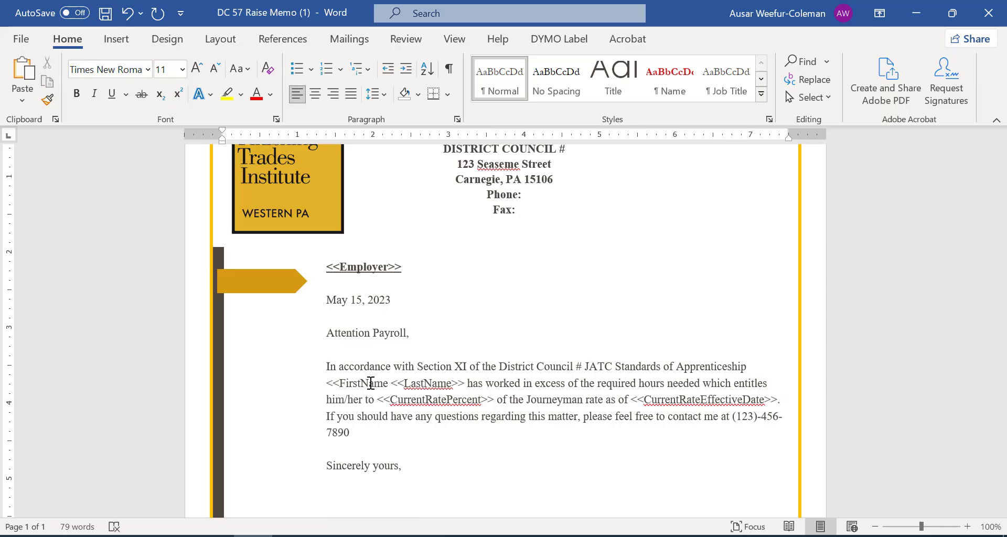
{"action": "type", "text": ">>"}
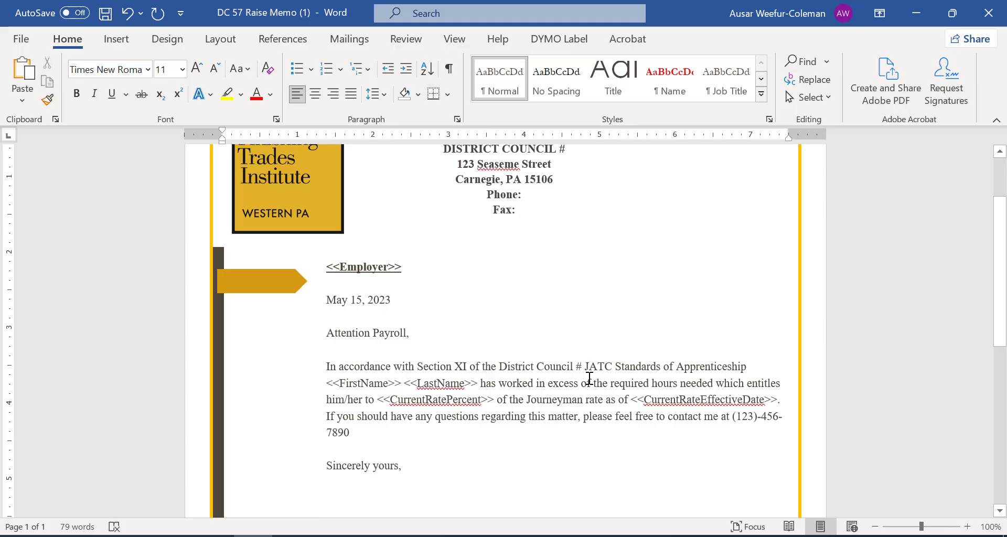
{"action": "scroll", "coordinate": [589, 378], "scroll_direction": "down", "scroll_amount": 2}
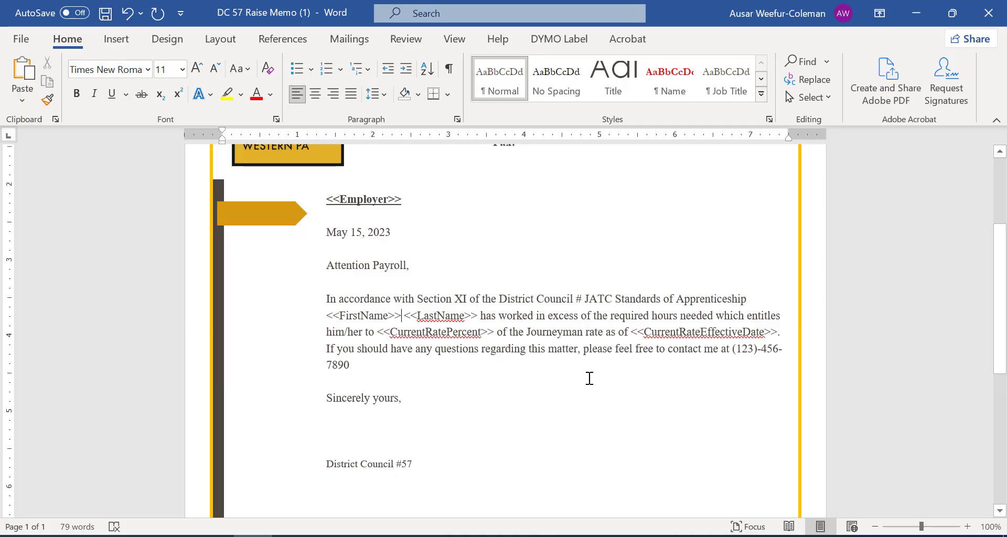
Switch back to the IUPAT UNITE template page and choose the DC 57 Raise Memo (1) document as the letter template upload
{"action": "key", "text": "alt+Tab"}
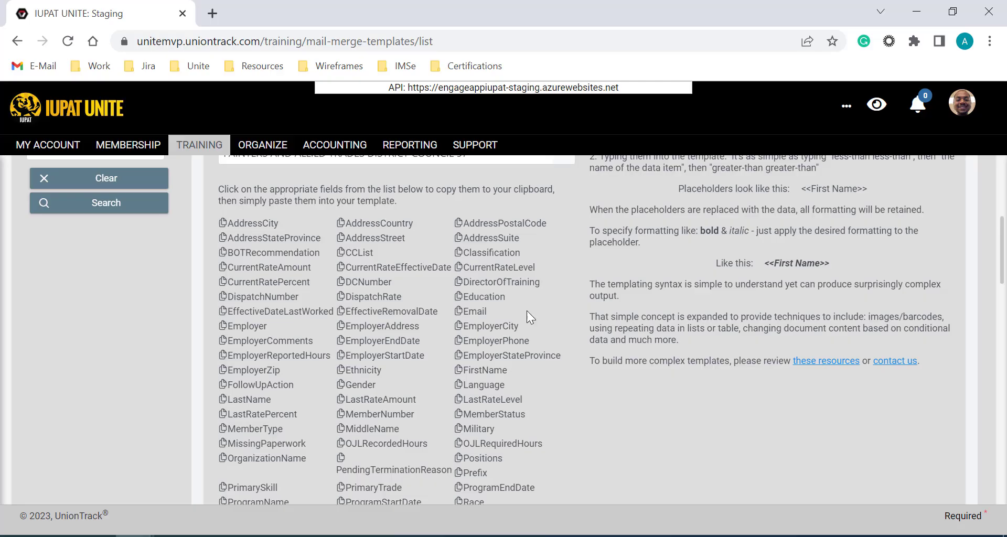
{"action": "scroll", "coordinate": [472, 271], "scroll_direction": "up", "scroll_amount": 2}
{"action": "scroll", "coordinate": [472, 271], "scroll_direction": "down", "scroll_amount": 3}
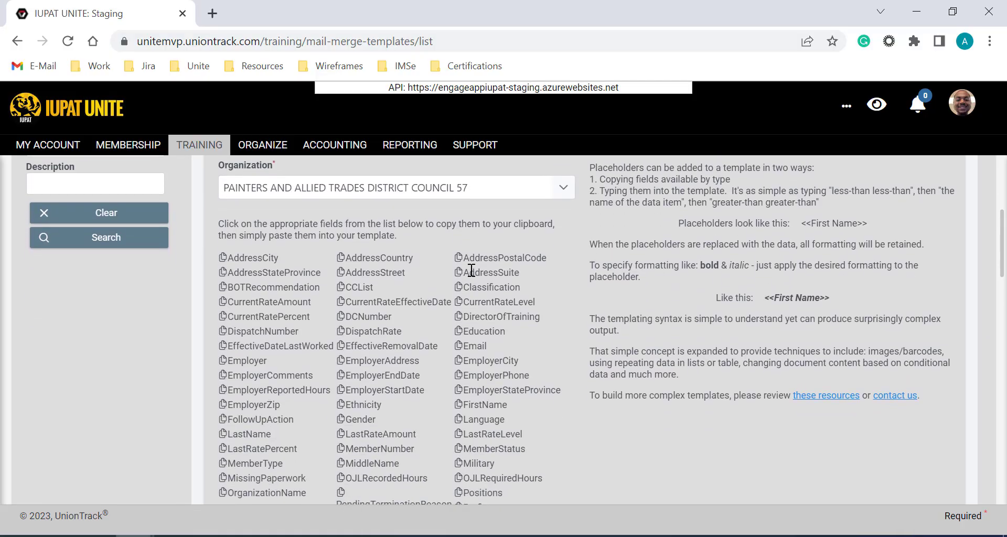
{"action": "scroll", "coordinate": [472, 270], "scroll_direction": "down", "scroll_amount": 4}
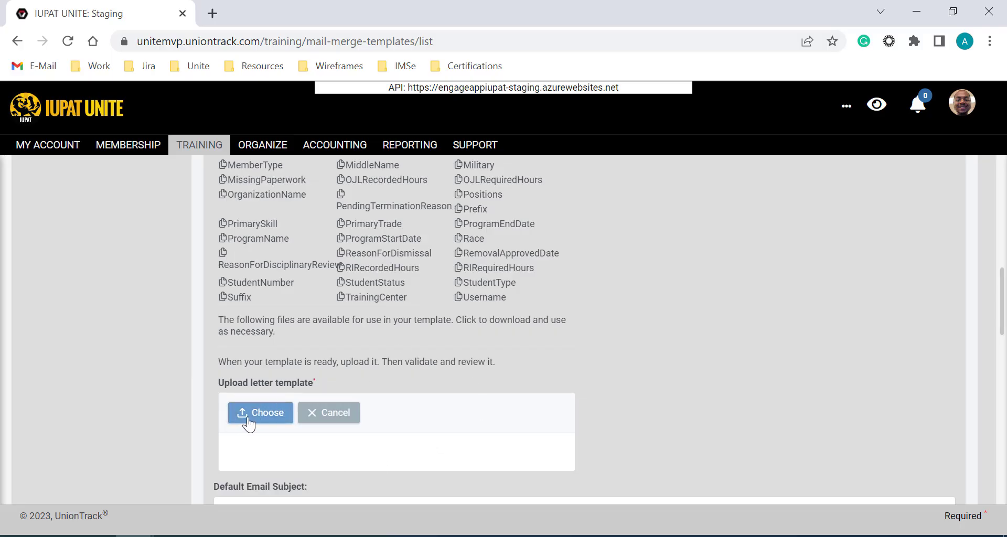
{"action": "left_click", "coordinate": [245, 412]}
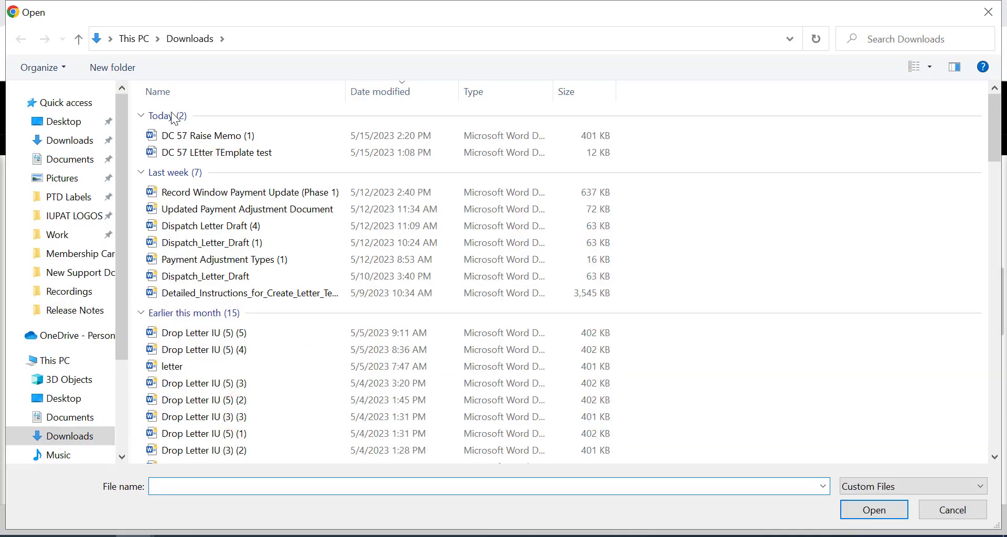
{"action": "double_click", "coordinate": [163, 134]}
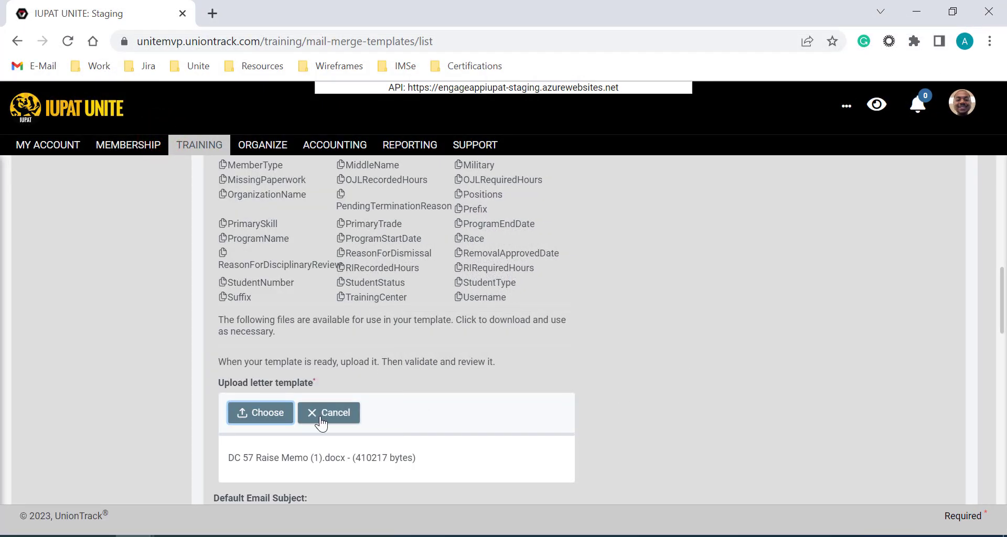
Review the new template form, leaving the default email subject and body empty, and save the template
{"action": "scroll", "coordinate": [417, 435], "scroll_direction": "down", "scroll_amount": 1}
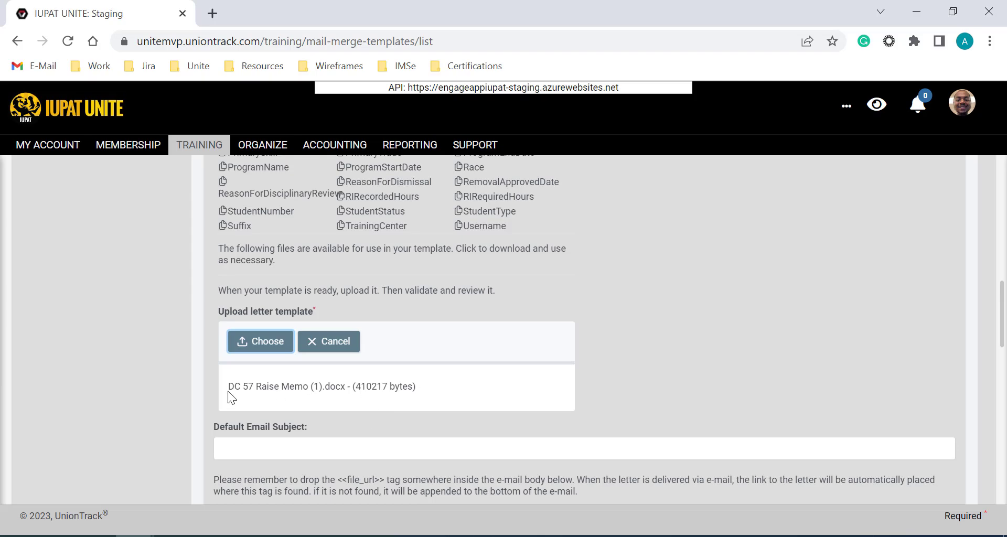
{"action": "scroll", "coordinate": [273, 435], "scroll_direction": "down", "scroll_amount": 2}
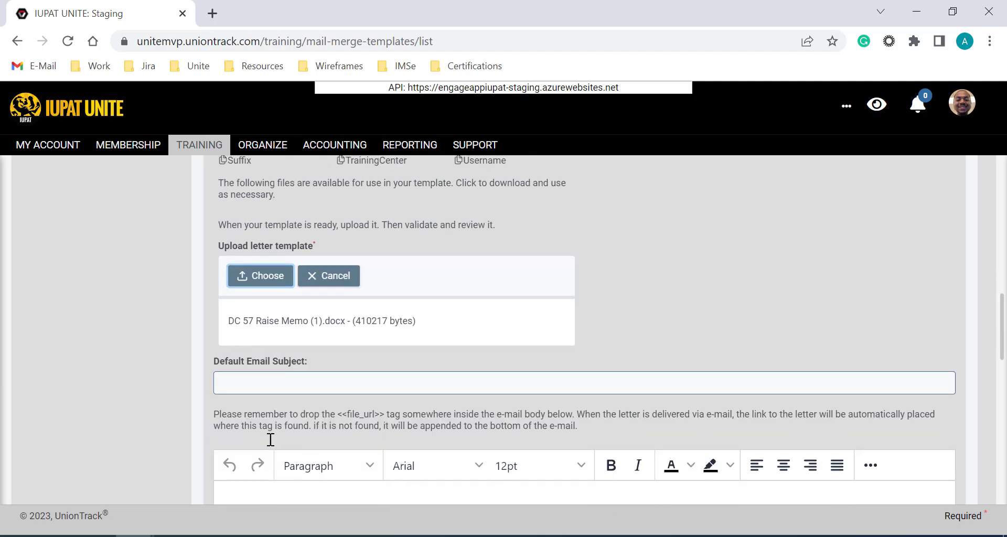
{"action": "scroll", "coordinate": [329, 337], "scroll_direction": "down", "scroll_amount": 2}
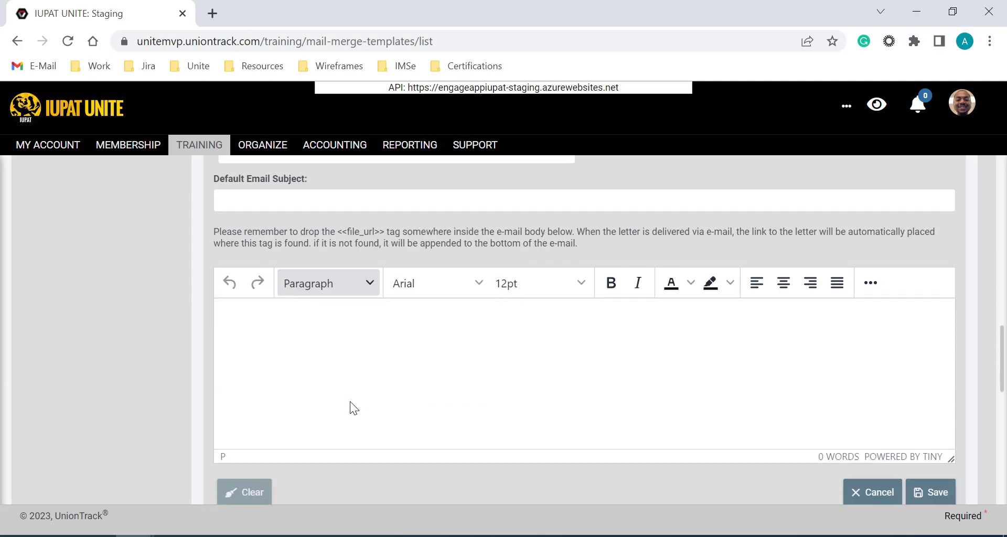
{"action": "left_click", "coordinate": [337, 329]}
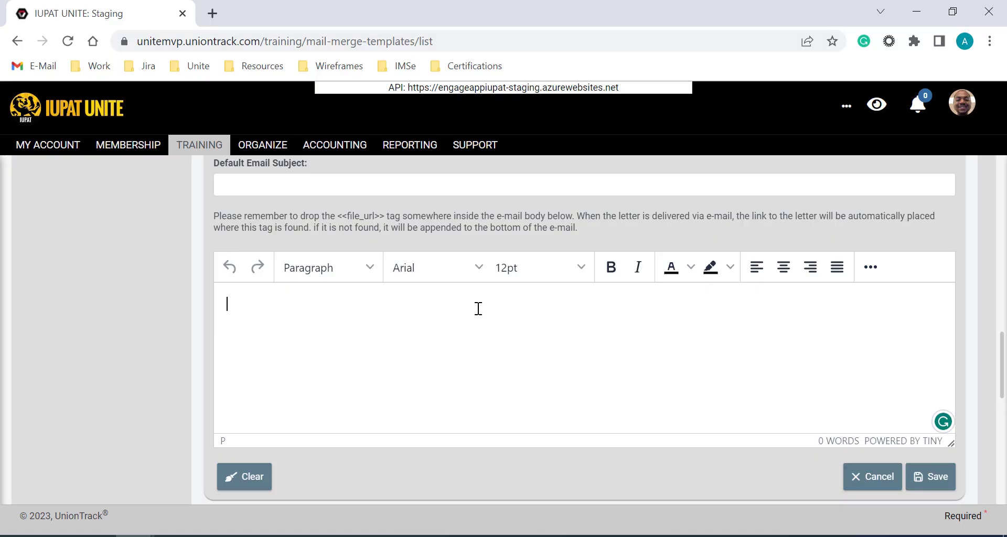
{"action": "scroll", "coordinate": [479, 309], "scroll_direction": "up", "scroll_amount": 3}
{"action": "scroll", "coordinate": [478, 309], "scroll_direction": "up", "scroll_amount": 10}
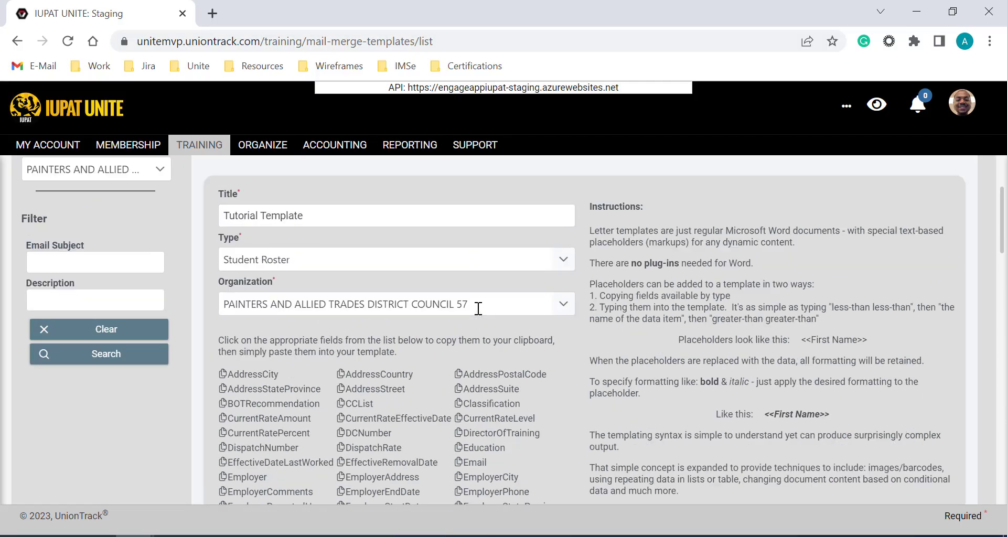
{"action": "scroll", "coordinate": [479, 309], "scroll_direction": "down", "scroll_amount": 15}
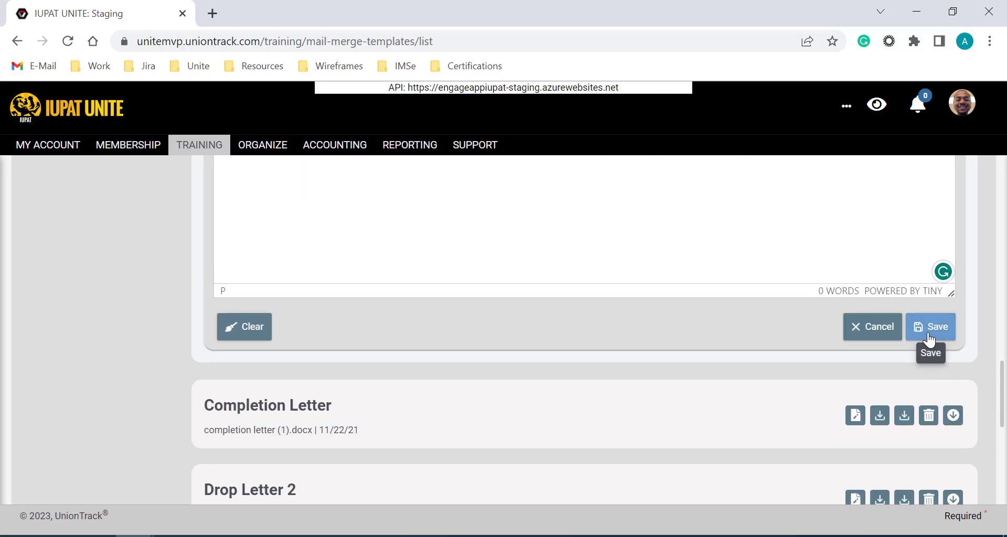
{"action": "left_click", "coordinate": [929, 338]}
Find Tutorial Template in the Letter Templates list and expand its details
{"action": "scroll", "coordinate": [462, 281], "scroll_direction": "up", "scroll_amount": 5}
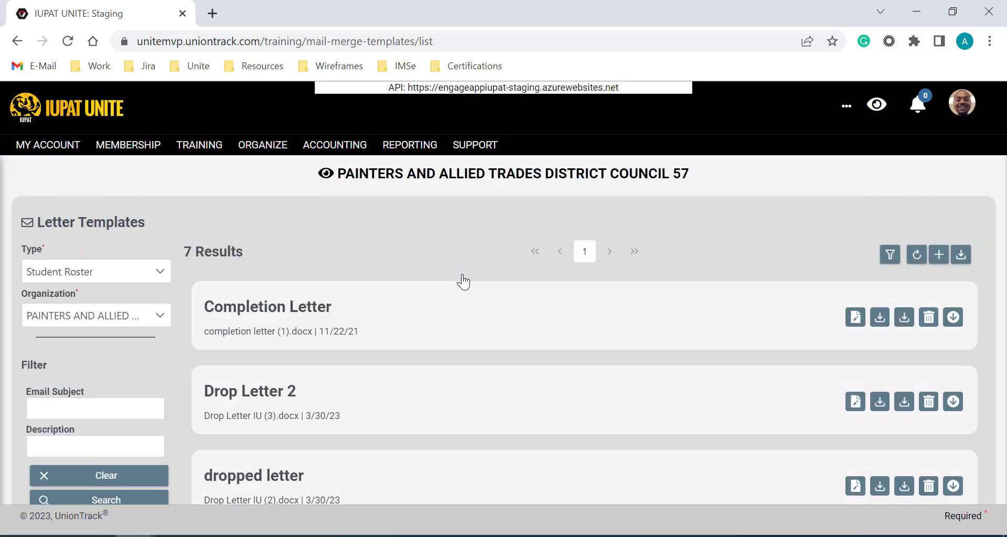
{"action": "scroll", "coordinate": [463, 282], "scroll_direction": "down", "scroll_amount": 4}
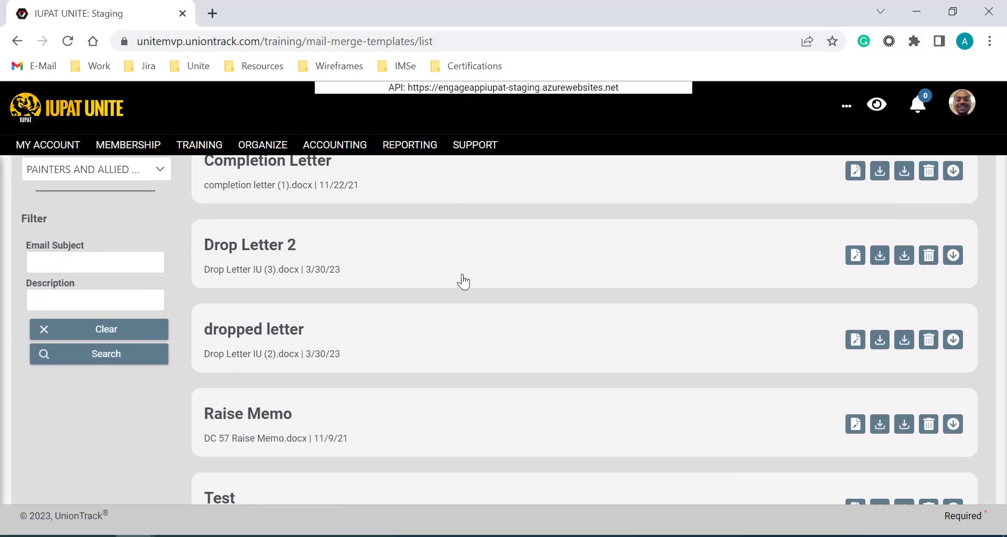
{"action": "scroll", "coordinate": [463, 282], "scroll_direction": "up", "scroll_amount": 4}
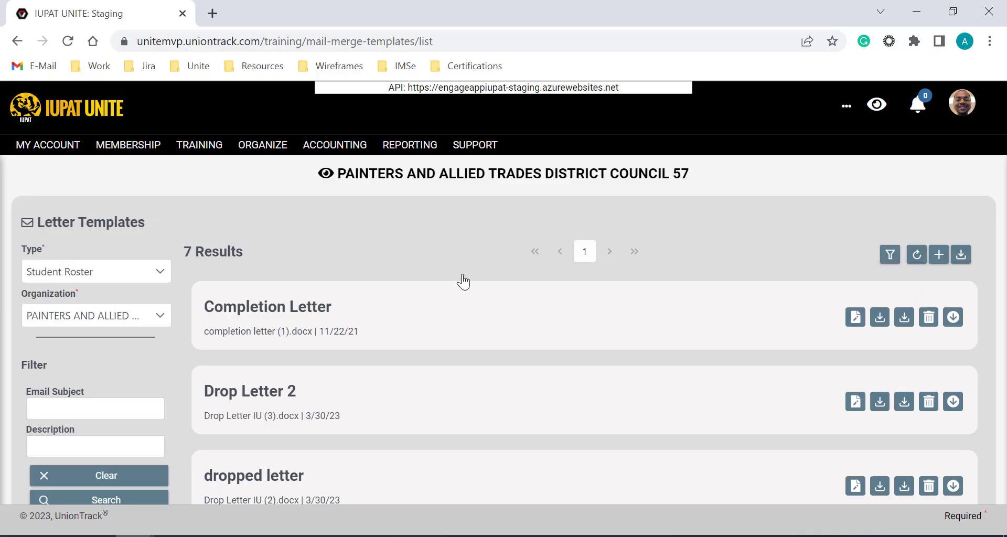
{"action": "scroll", "coordinate": [464, 282], "scroll_direction": "down", "scroll_amount": 4}
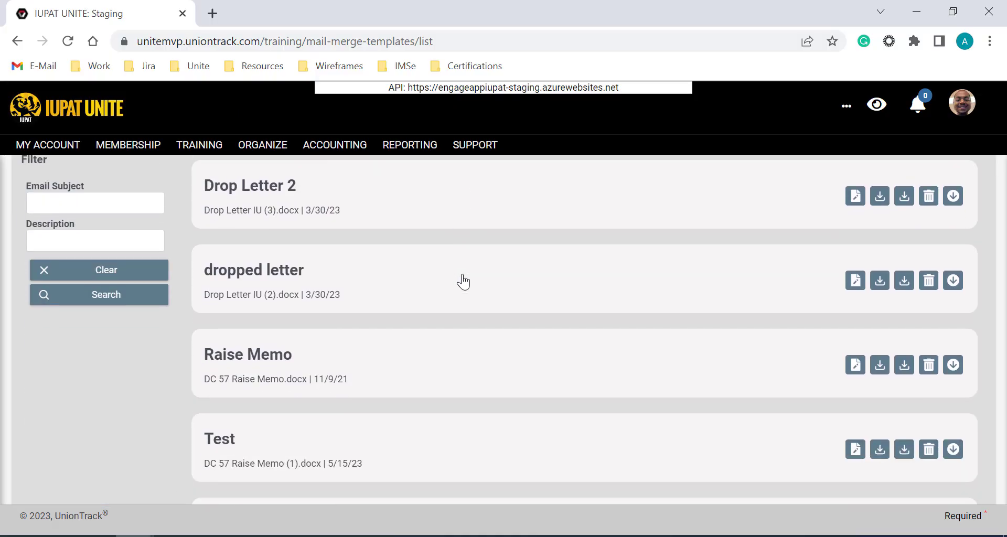
{"action": "scroll", "coordinate": [463, 282], "scroll_direction": "down", "scroll_amount": 4}
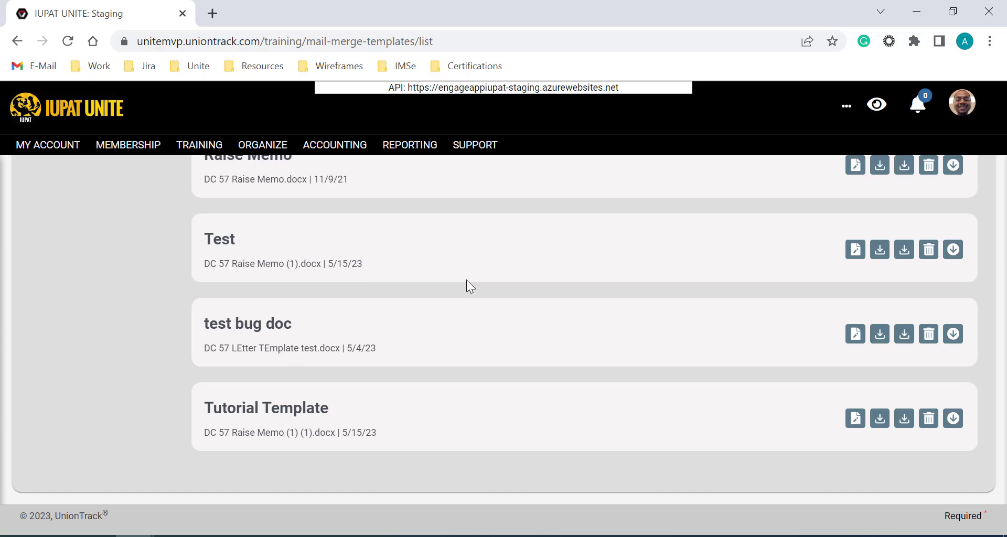
{"action": "left_click", "coordinate": [483, 431]}
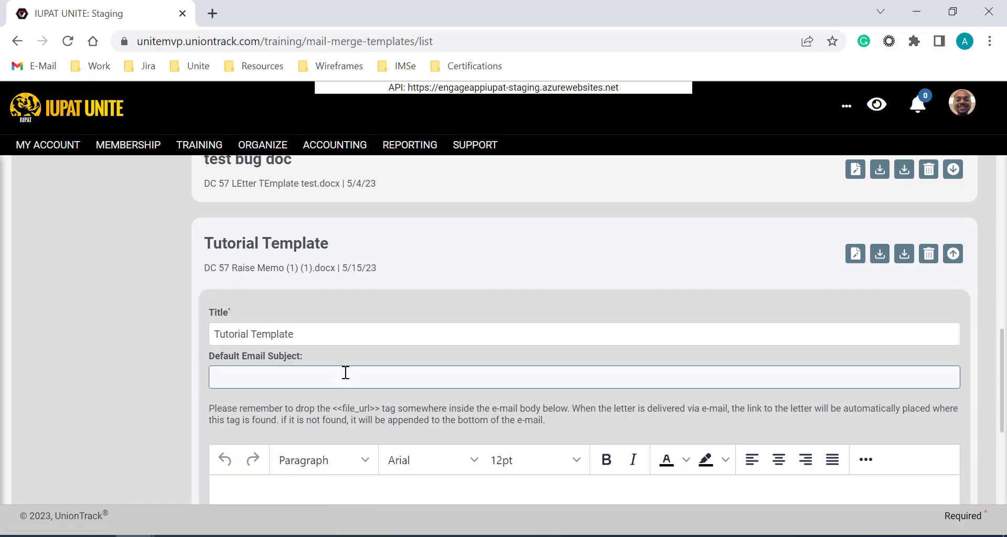
{"action": "scroll", "coordinate": [456, 342], "scroll_direction": "down", "scroll_amount": 3}
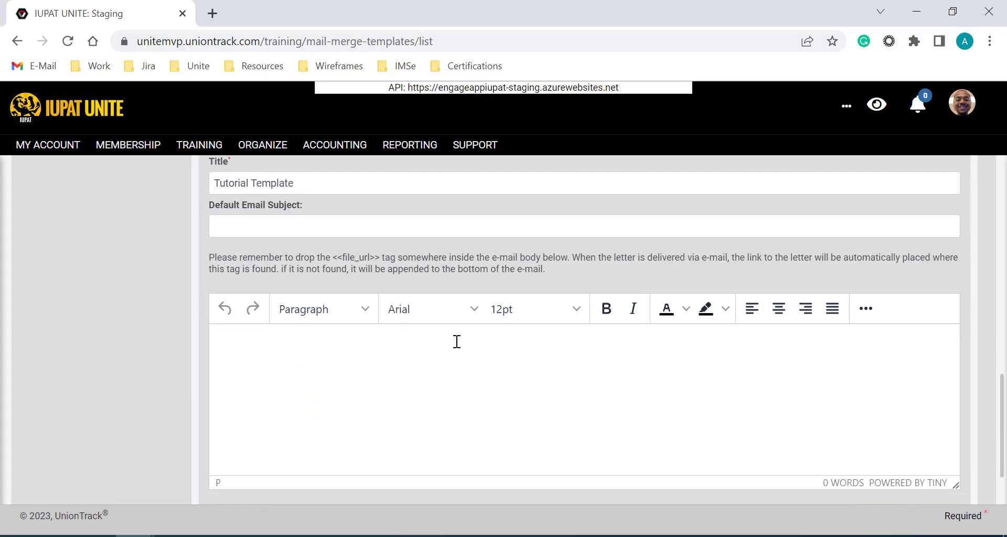
{"action": "scroll", "coordinate": [462, 314], "scroll_direction": "up", "scroll_amount": 4}
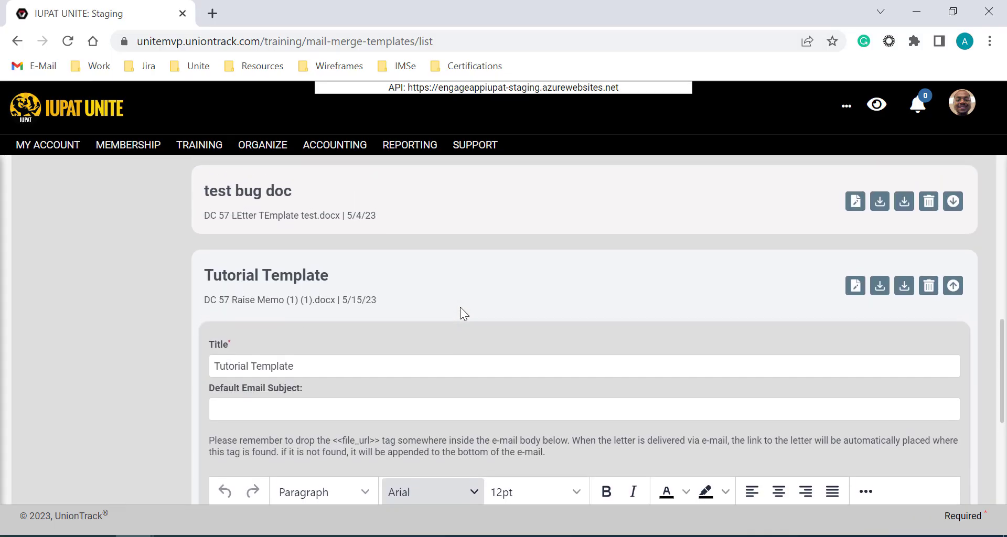
{"action": "left_click", "coordinate": [388, 360]}
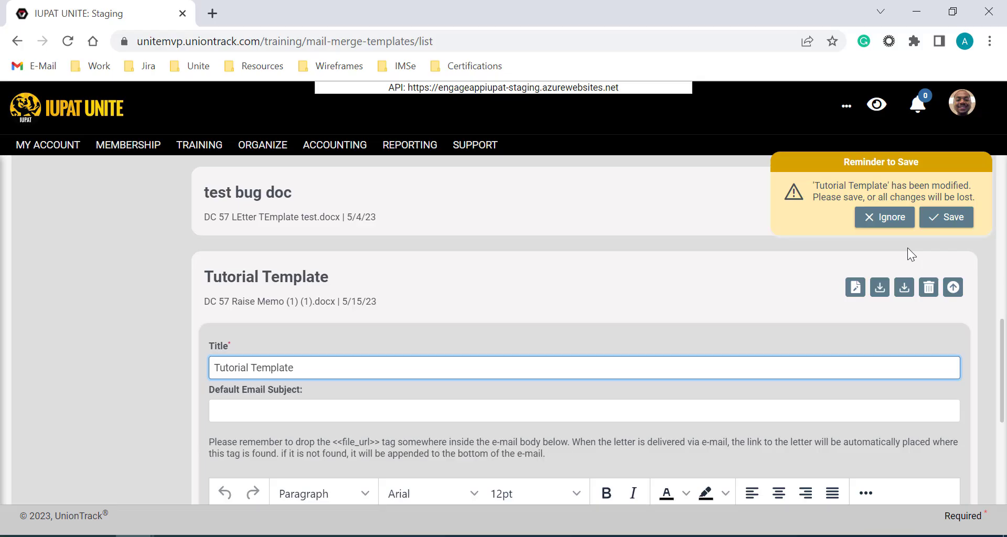
{"action": "left_click", "coordinate": [941, 217]}
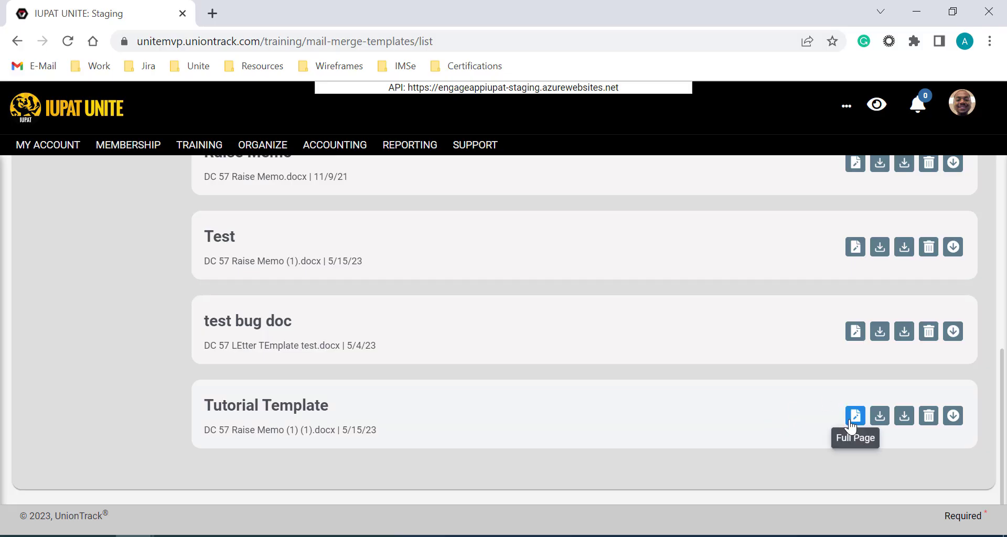
Download Tutorial Template's Word document, dismiss the download notice and generate the template's sample letter
{"action": "left_click", "coordinate": [886, 419]}
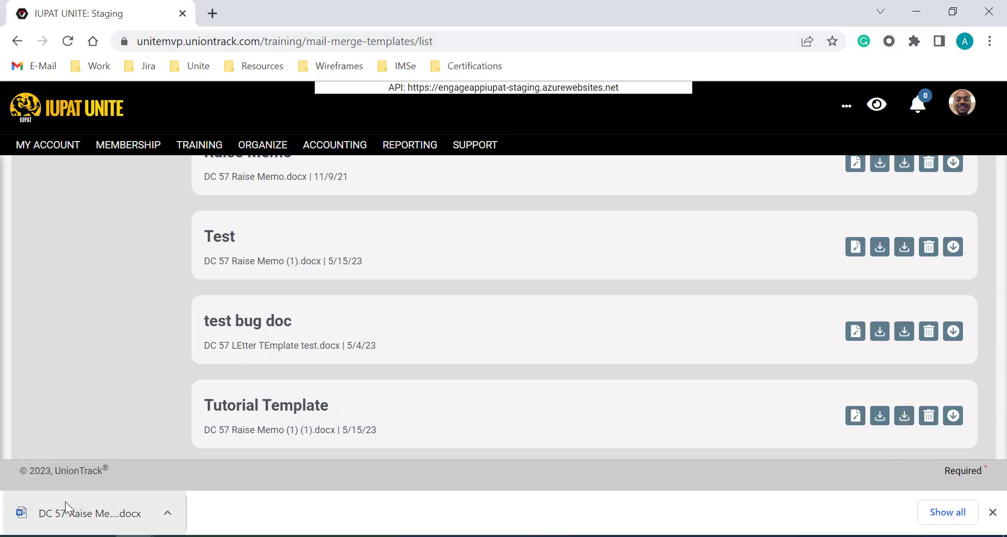
{"action": "left_click", "coordinate": [992, 515]}
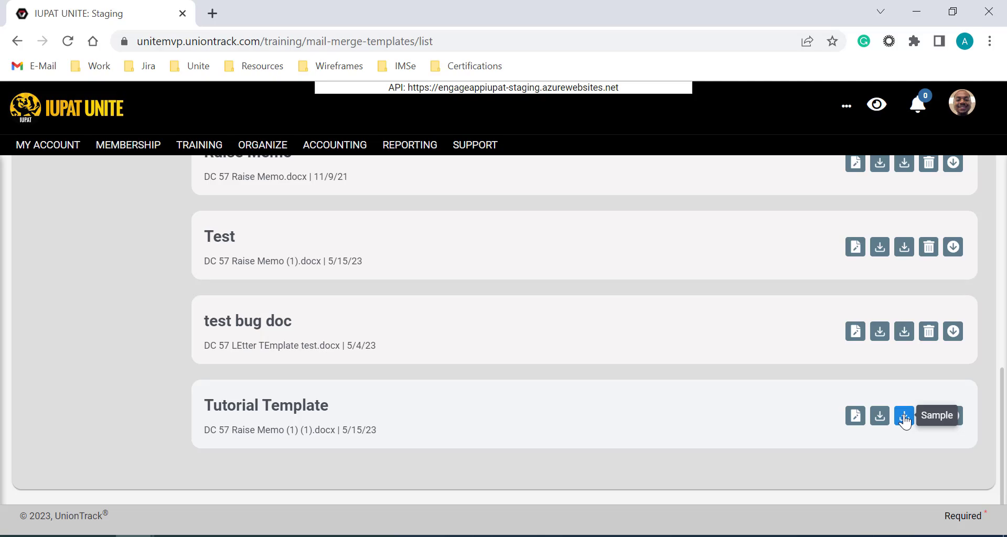
{"action": "left_click", "coordinate": [903, 418]}
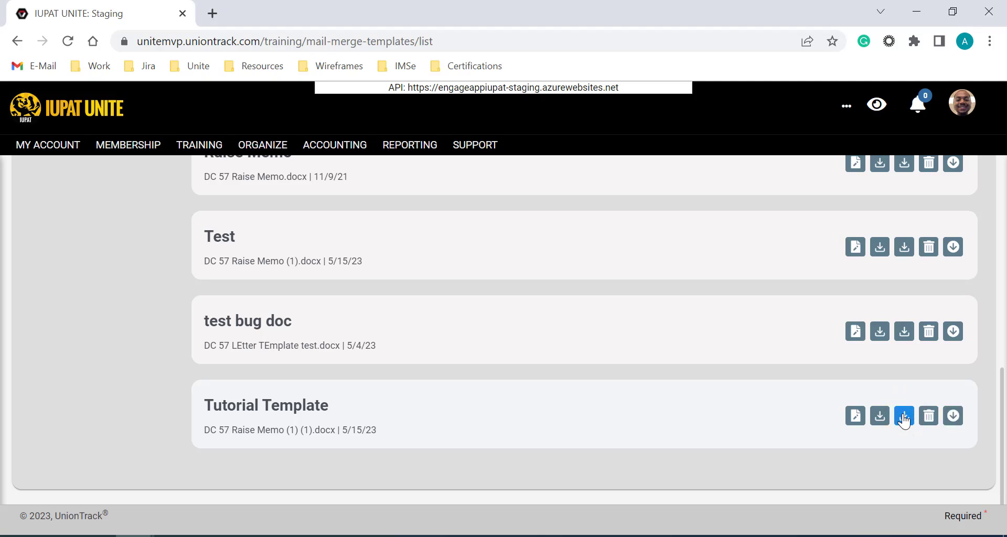
Compare the filled-in fields of the sample PDF with the placeholders in the Word letter, and return to the template list
{"action": "scroll", "coordinate": [522, 369], "scroll_direction": "down", "scroll_amount": 3}
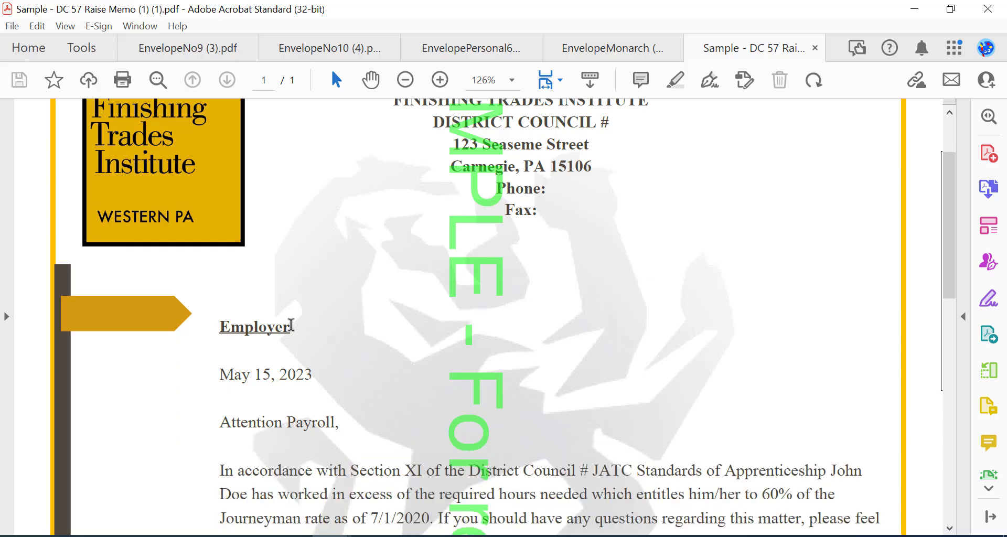
{"action": "double_click", "coordinate": [290, 326]}
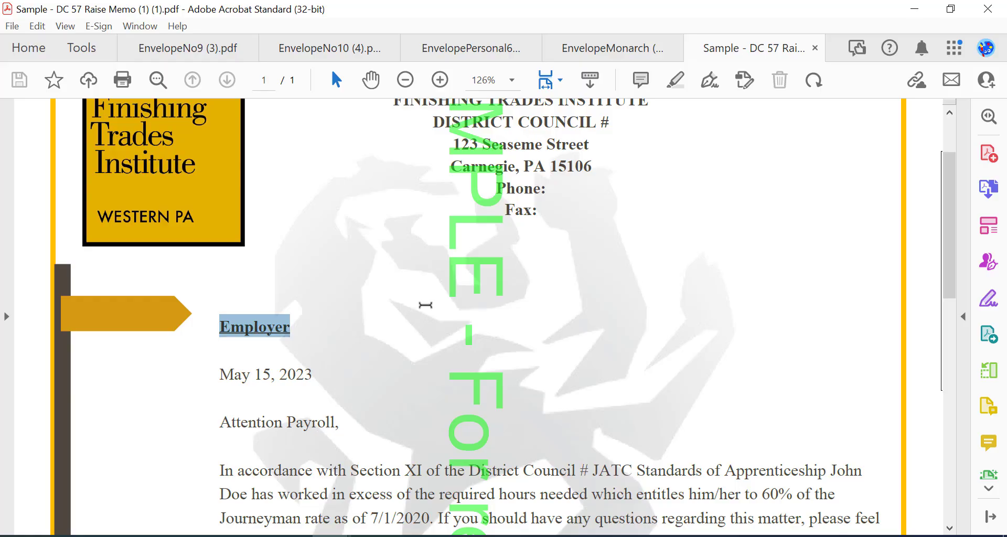
{"action": "scroll", "coordinate": [426, 304], "scroll_direction": "down", "scroll_amount": 5}
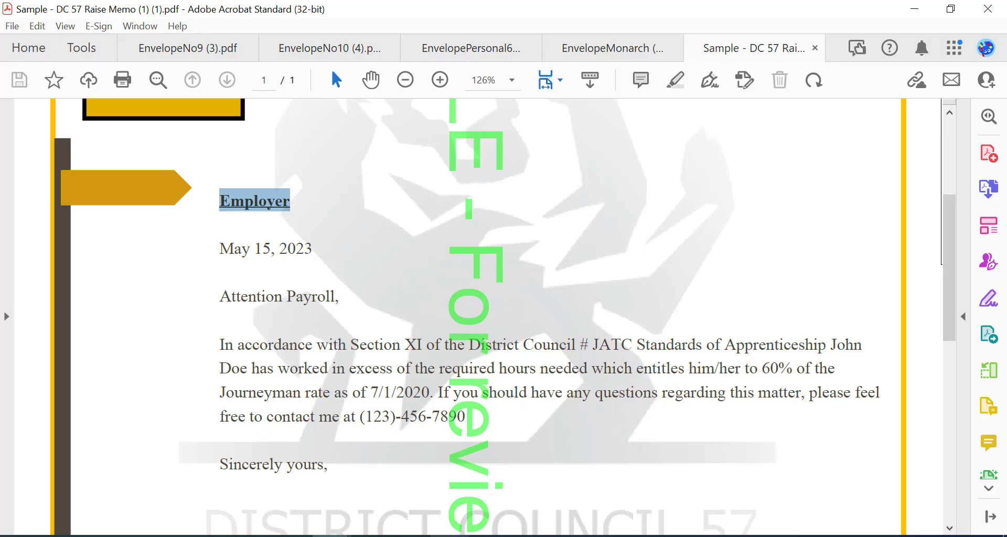
{"action": "key", "text": "alt+Tab"}
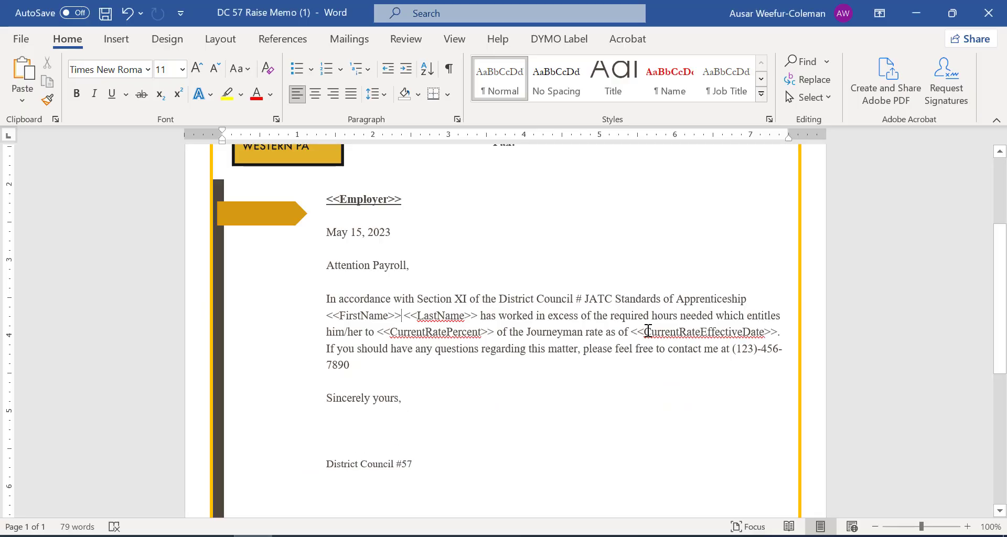
{"action": "left_click", "coordinate": [918, 15]}
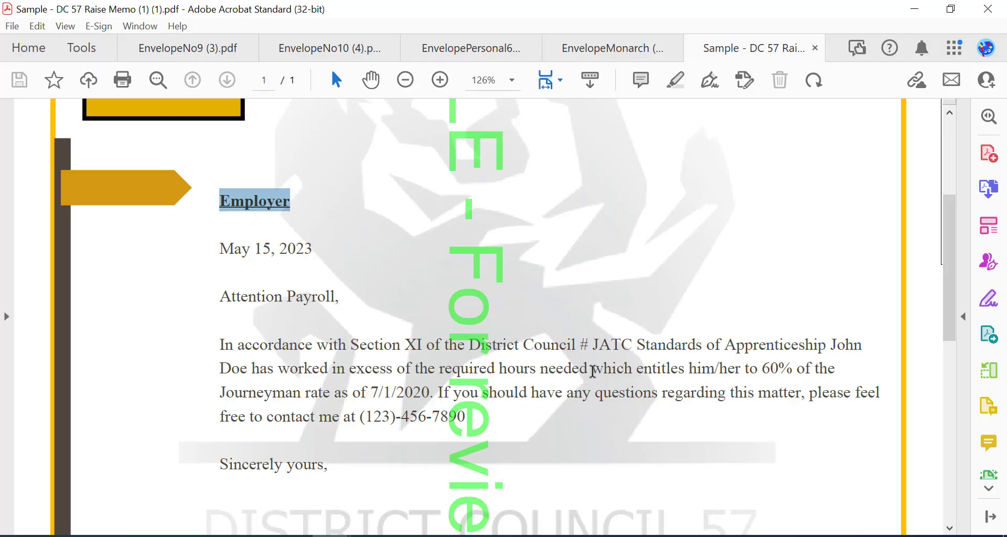
{"action": "left_click", "coordinate": [916, 9]}
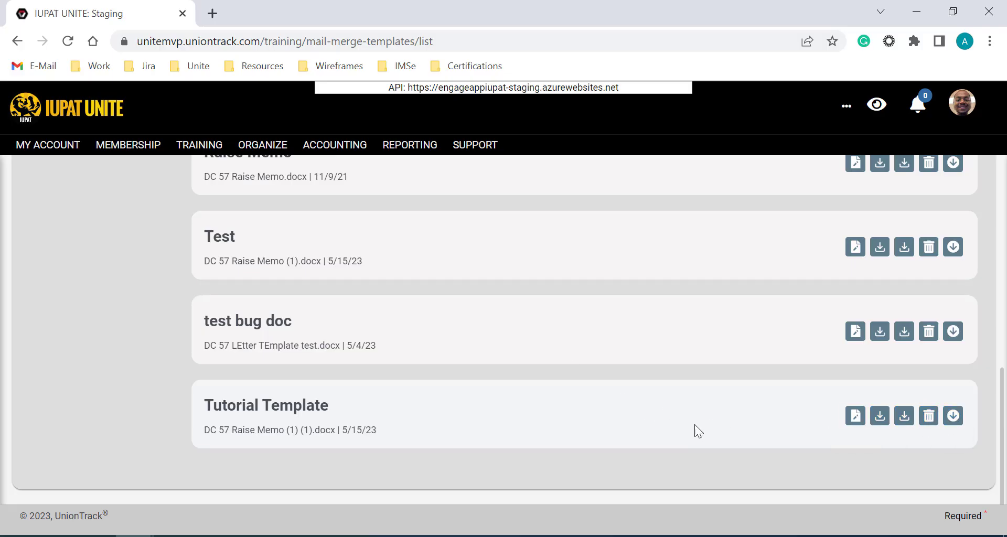
{"action": "scroll", "coordinate": [563, 356], "scroll_direction": "up", "scroll_amount": 1}
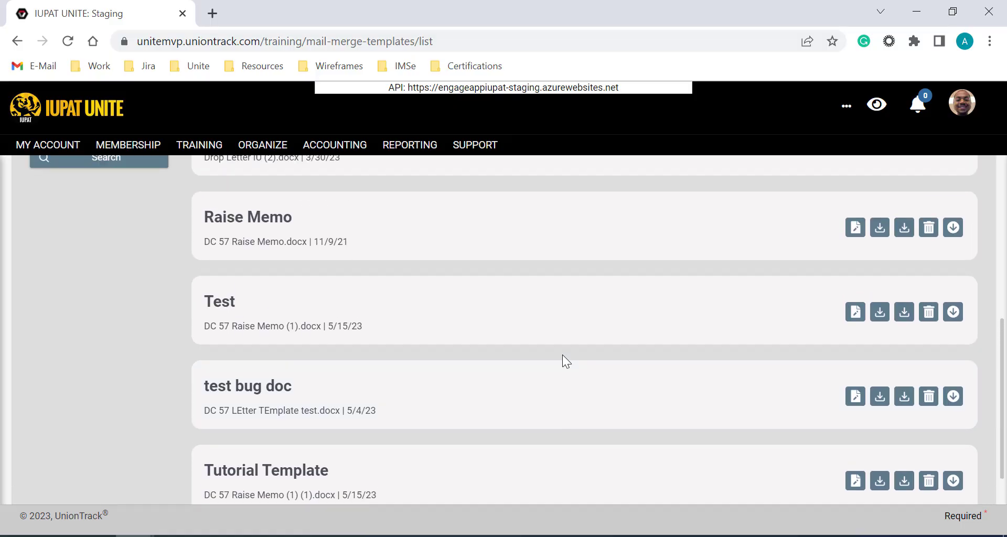